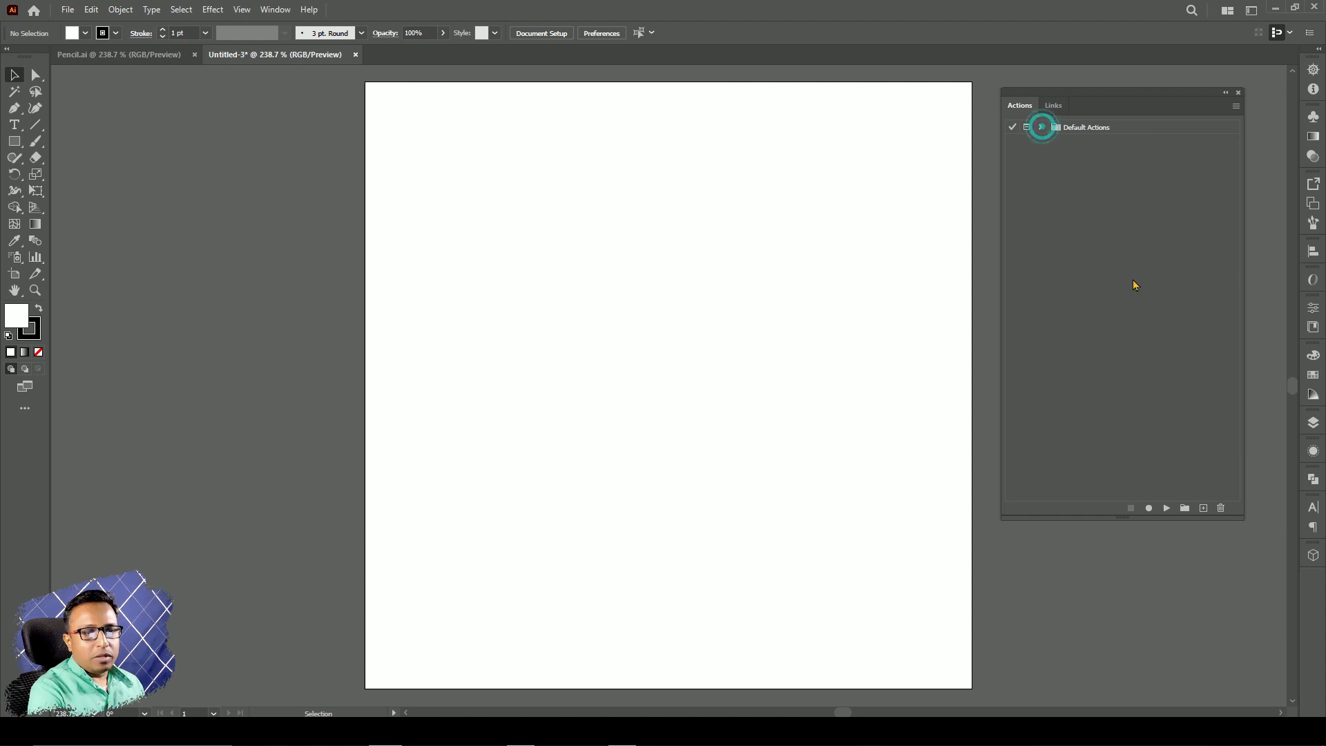
Step: Expand the Default Actions set, collapse its two opacity actions, enlarge the list to fit, and select the Opacity 60 action
drag(1240, 520, 1179, 354)
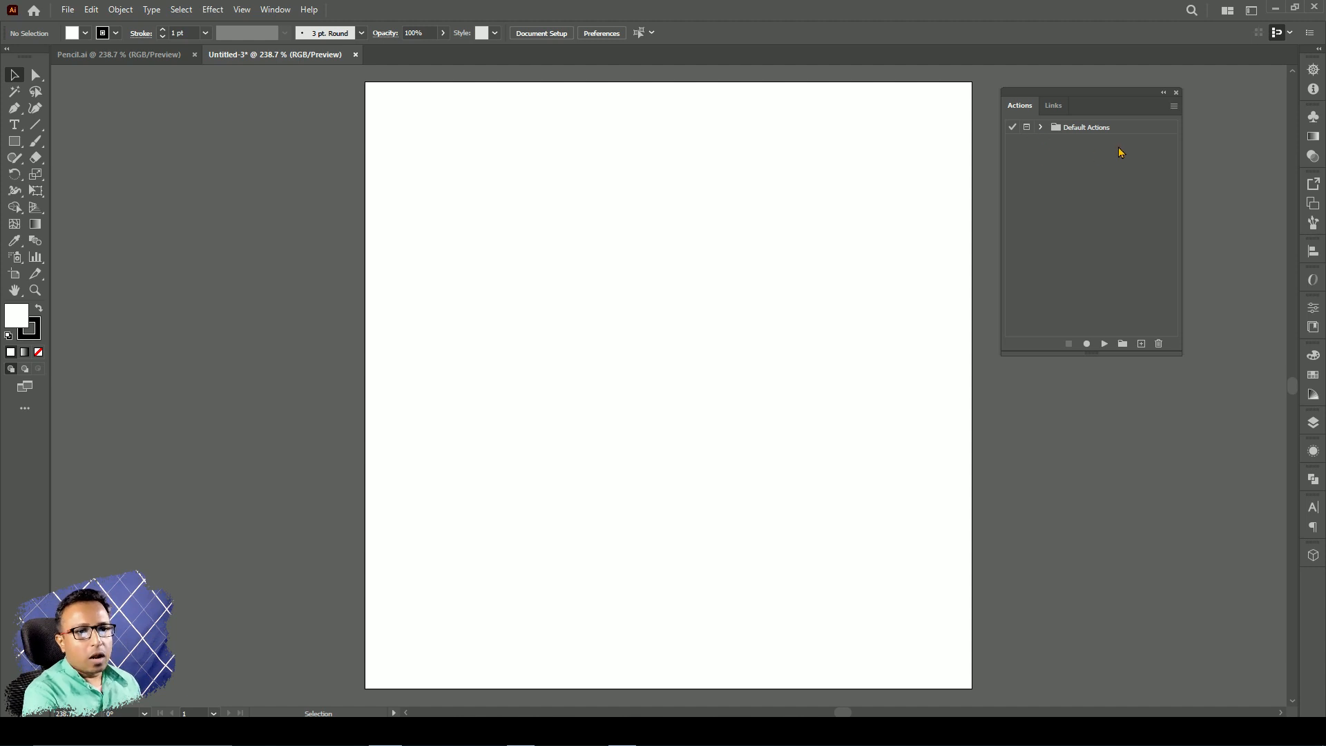
click(1041, 128)
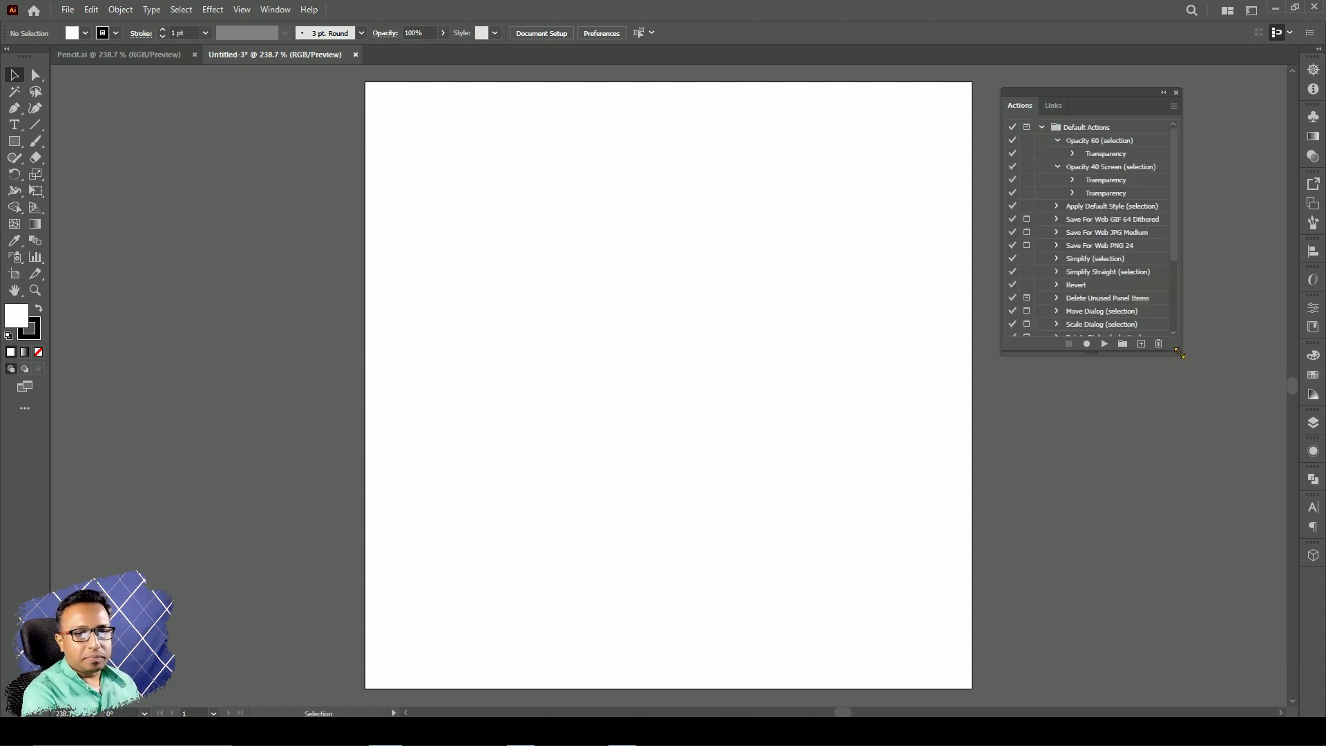
drag(1180, 354, 1191, 433)
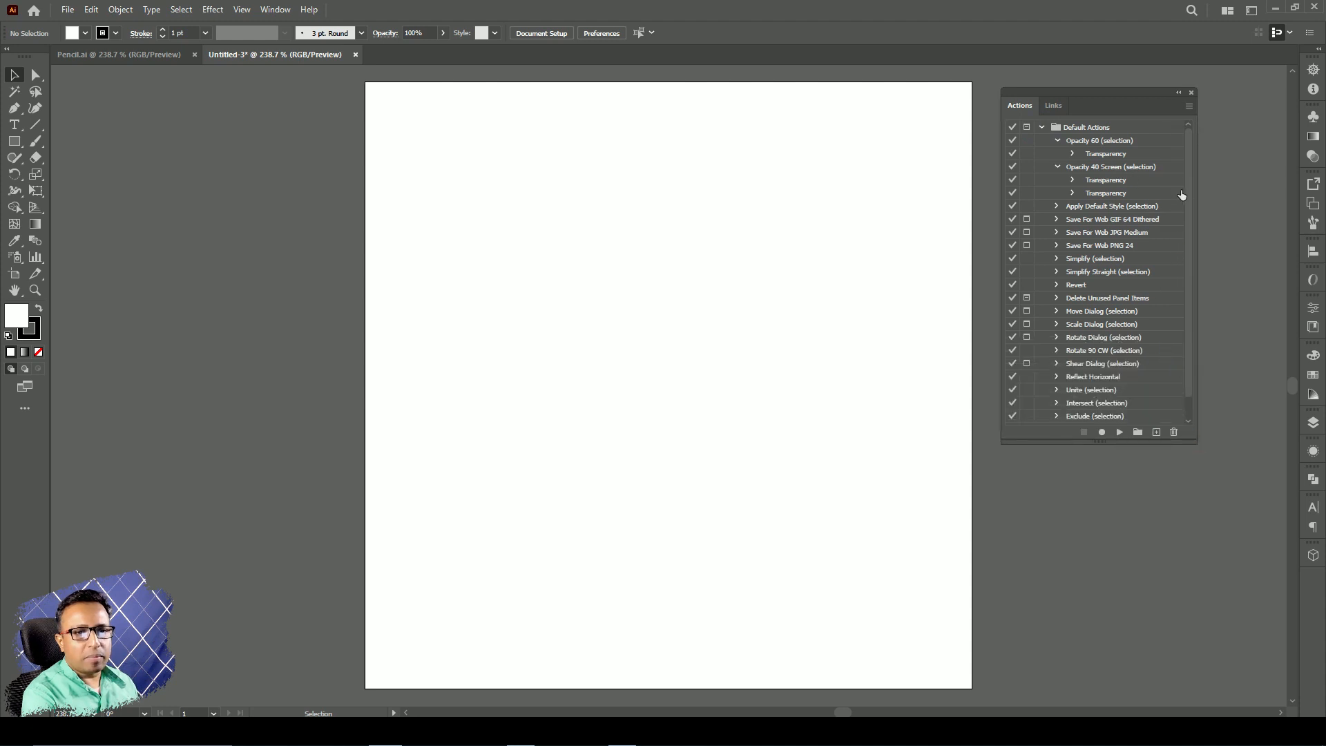
click(1057, 166)
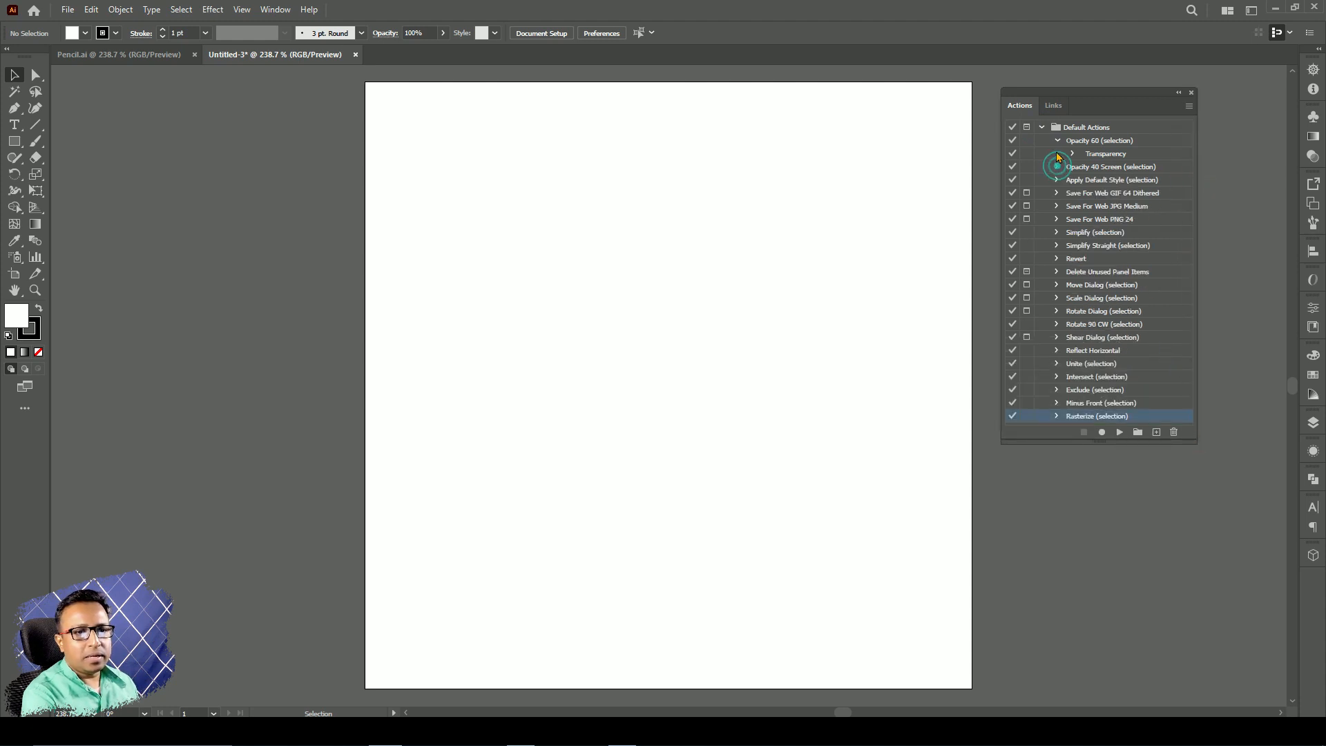
click(1056, 141)
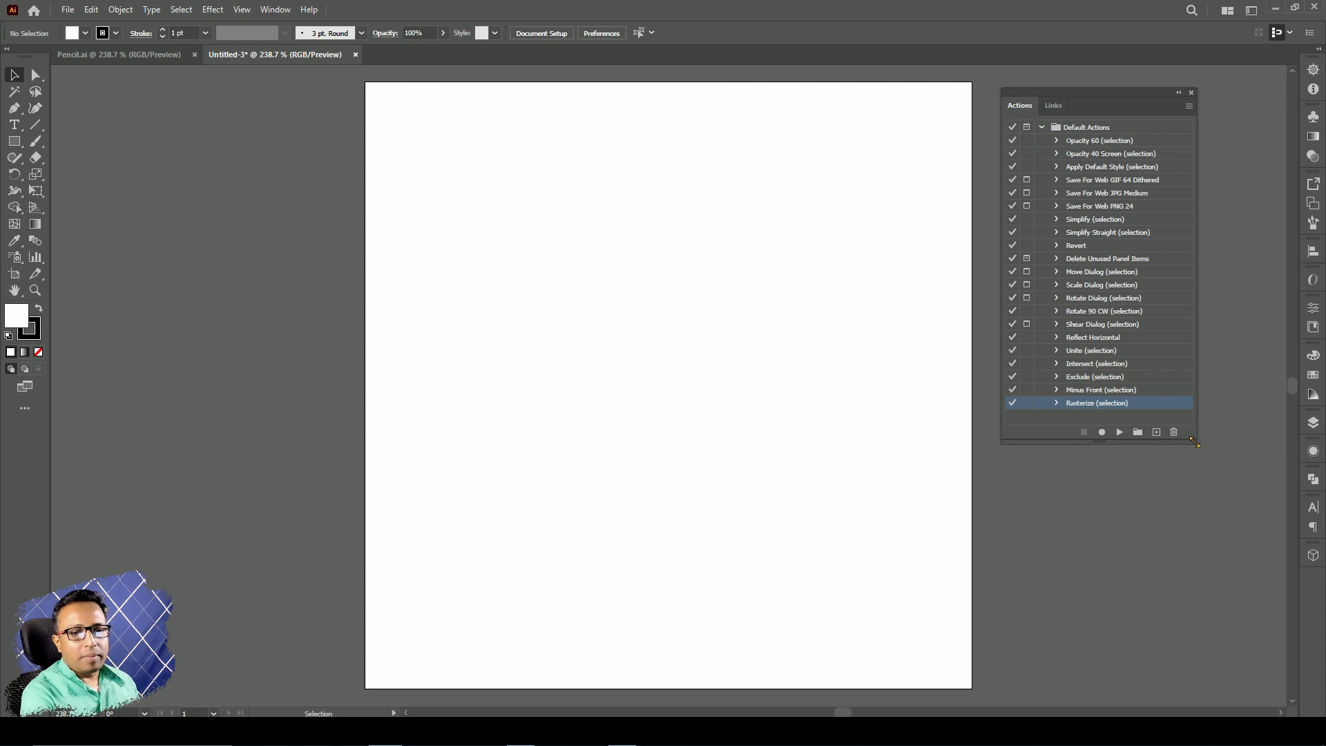
drag(1194, 442, 1214, 482)
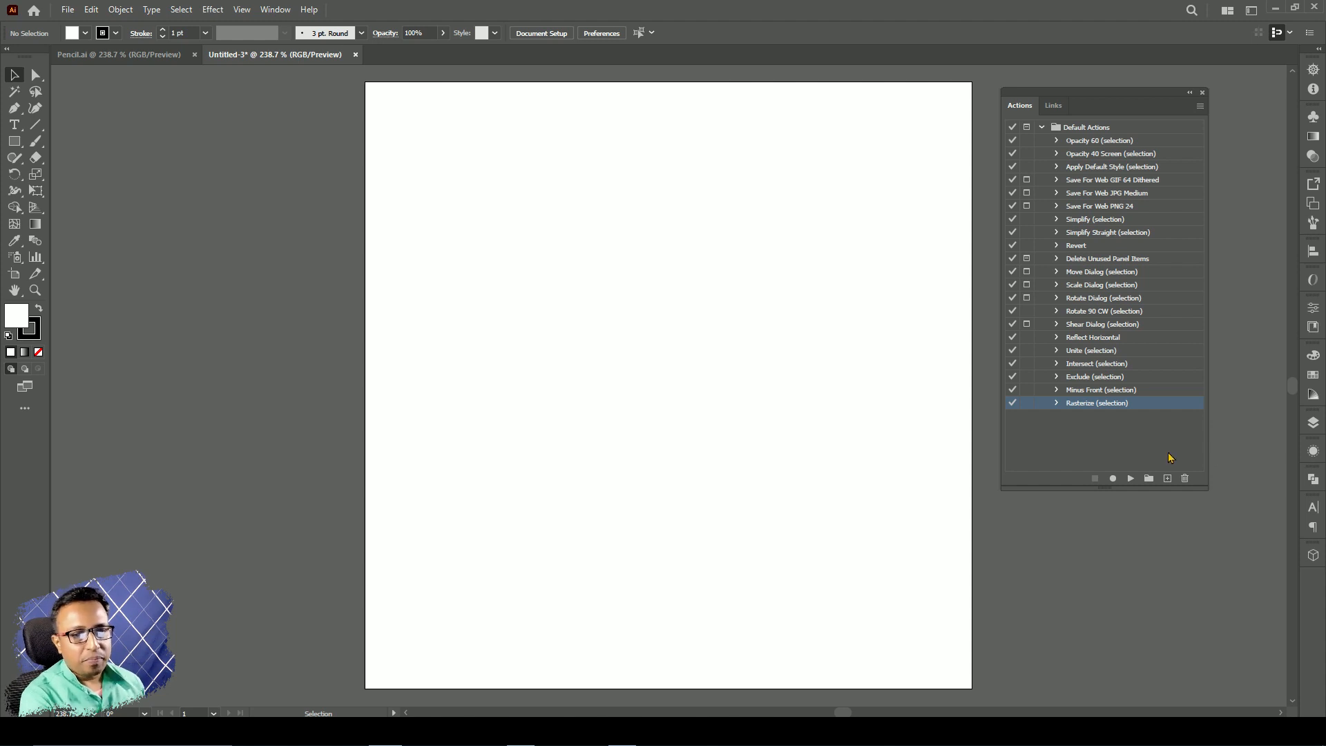
click(1126, 376)
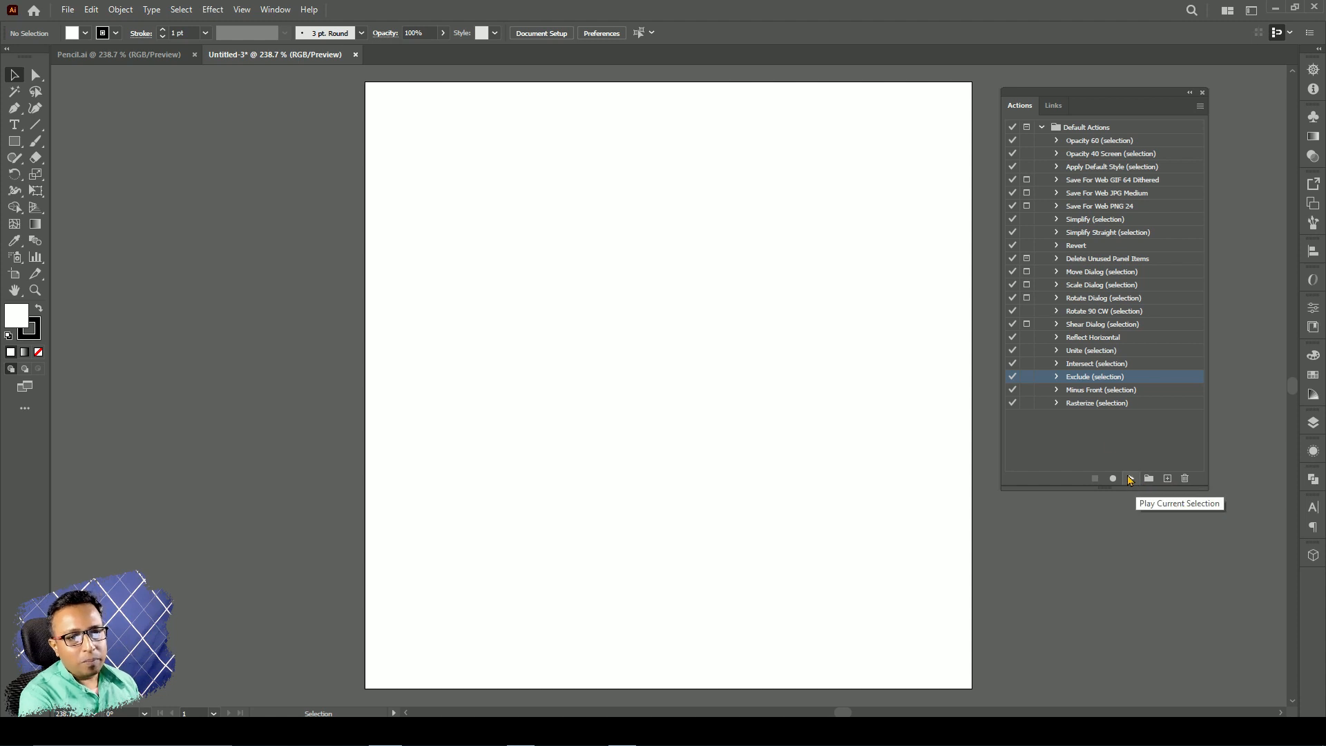
click(1081, 141)
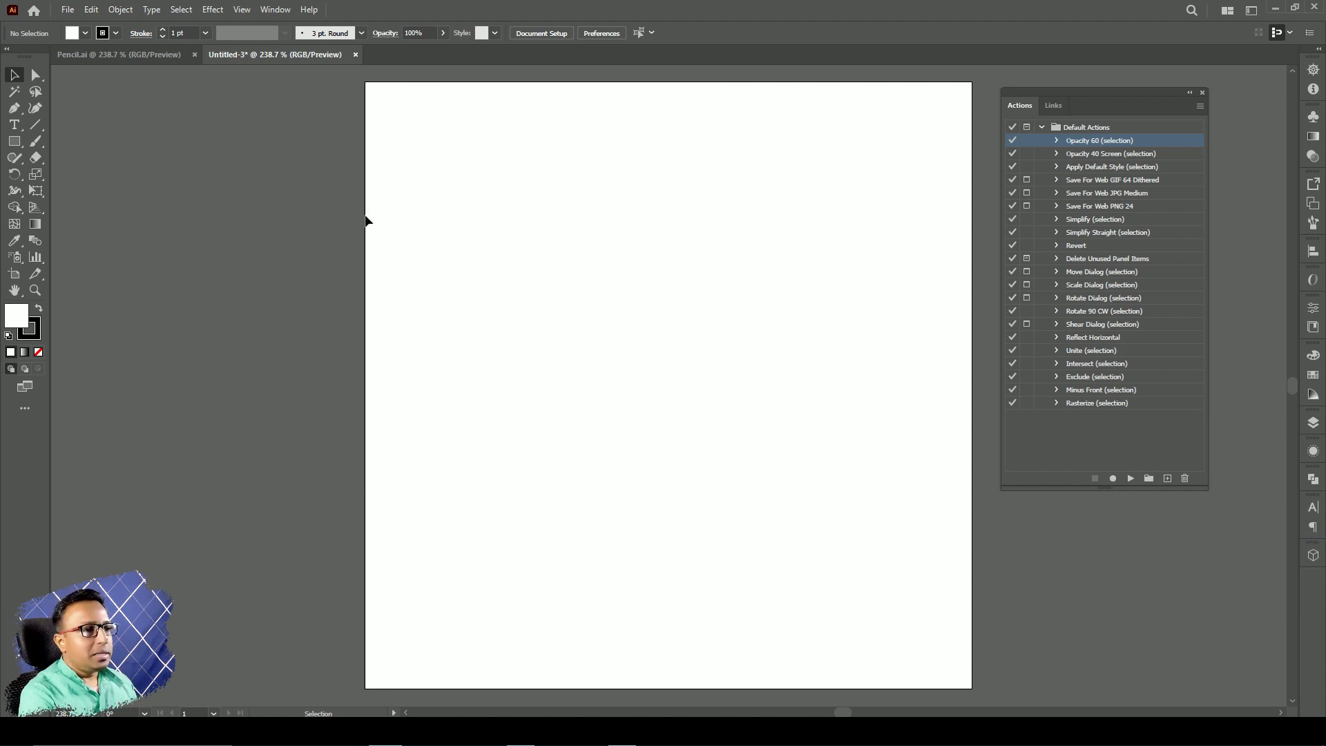
Step: Draw a square of about 73 × 73 pt without a stroke in the artboard's upper-left area and fill it with red
click(16, 140)
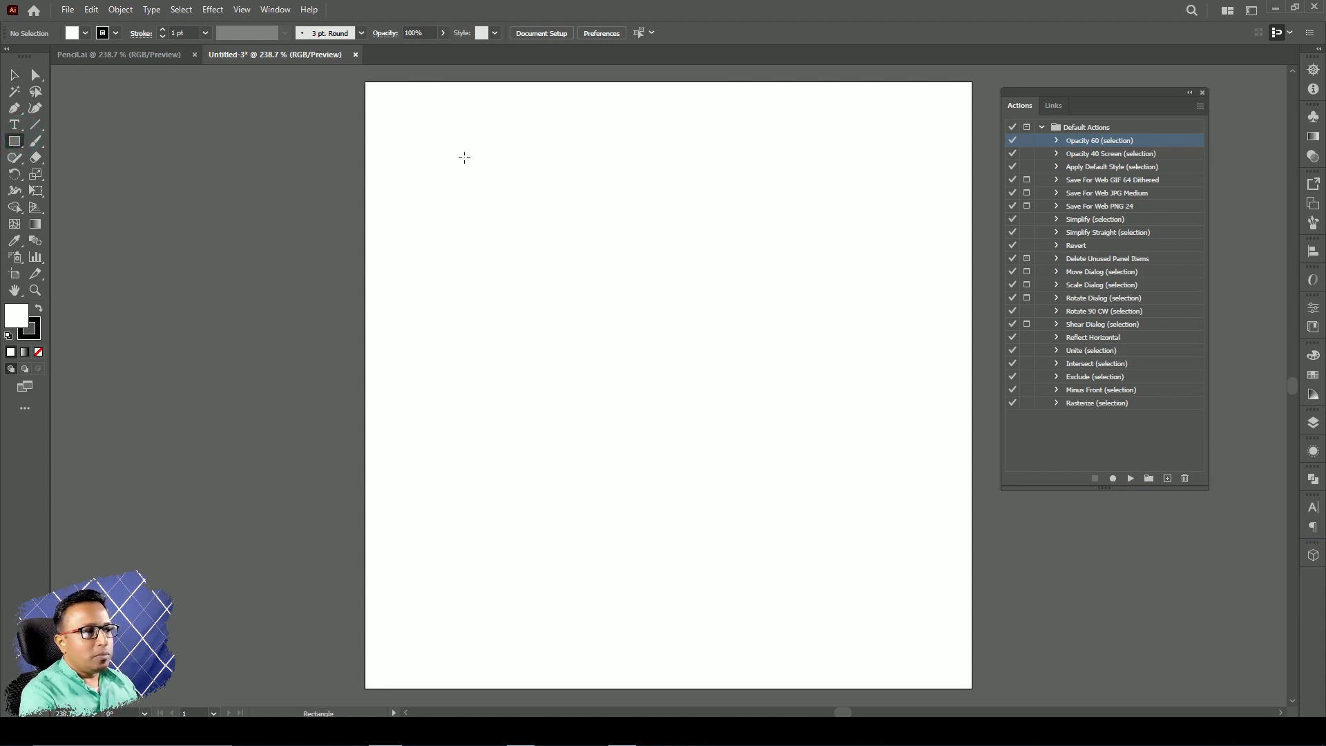
drag(422, 131, 525, 270)
key(ctrl+z)
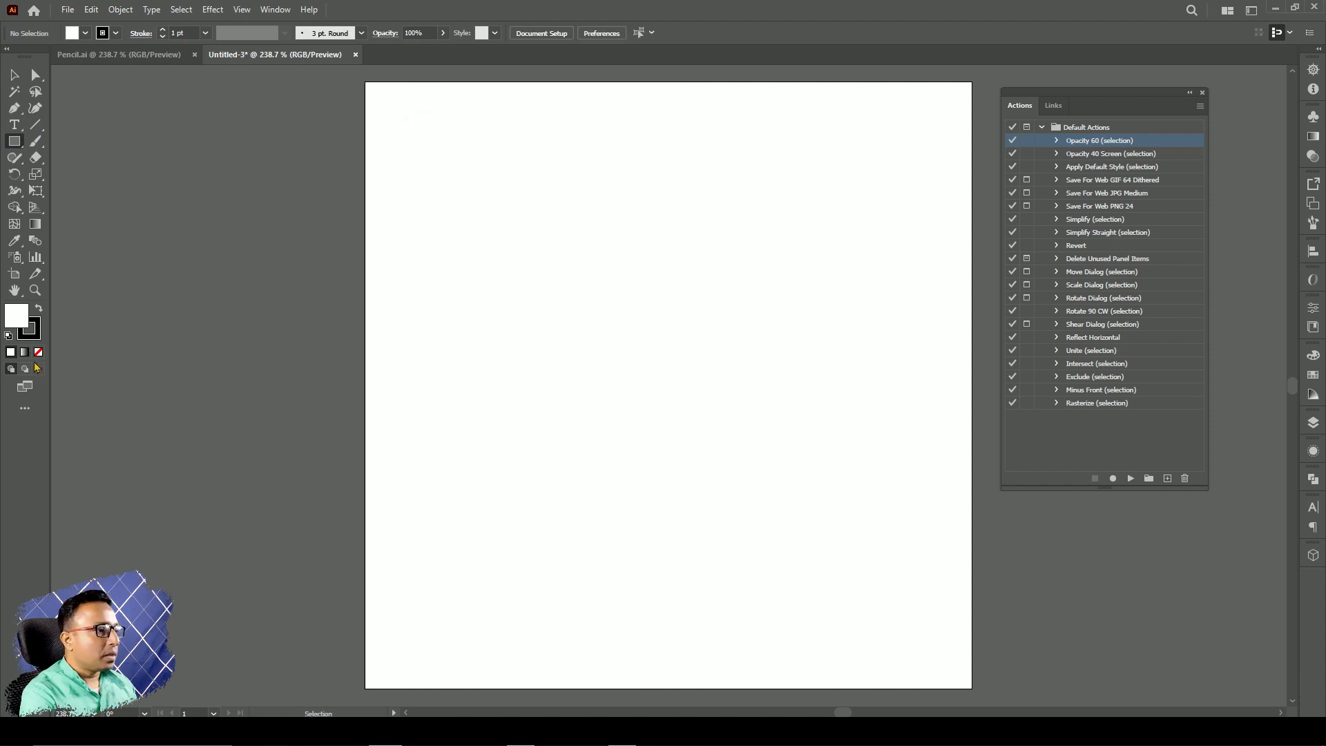
click(38, 353)
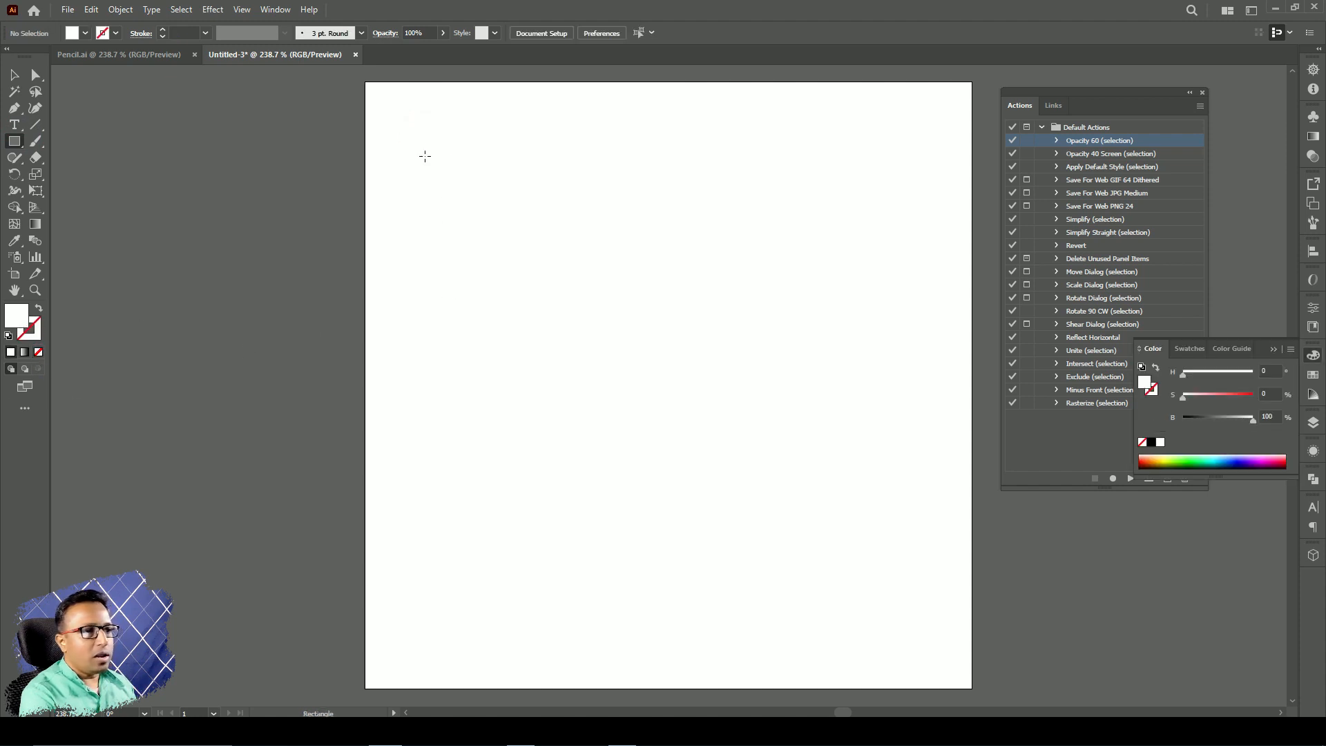
drag(426, 152, 525, 247)
key(ctrl+z)
drag(411, 130, 531, 283)
click(84, 32)
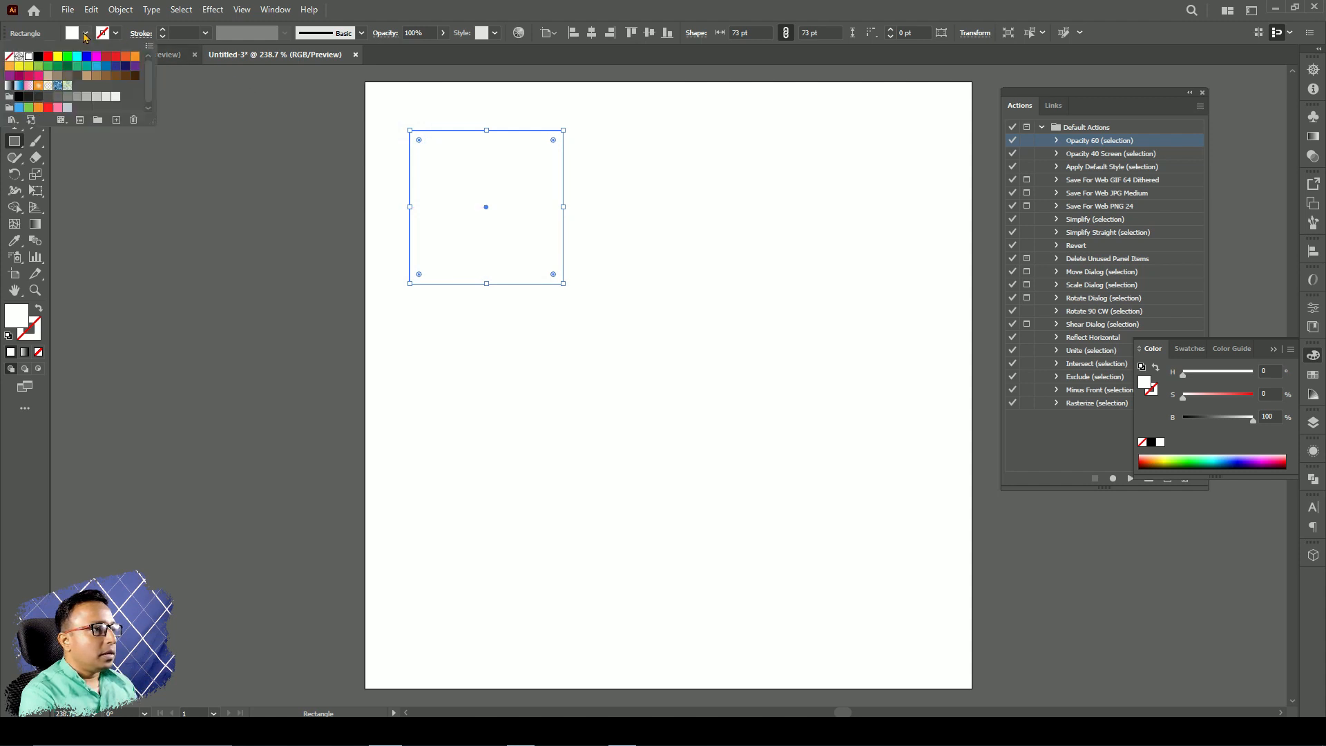
click(48, 56)
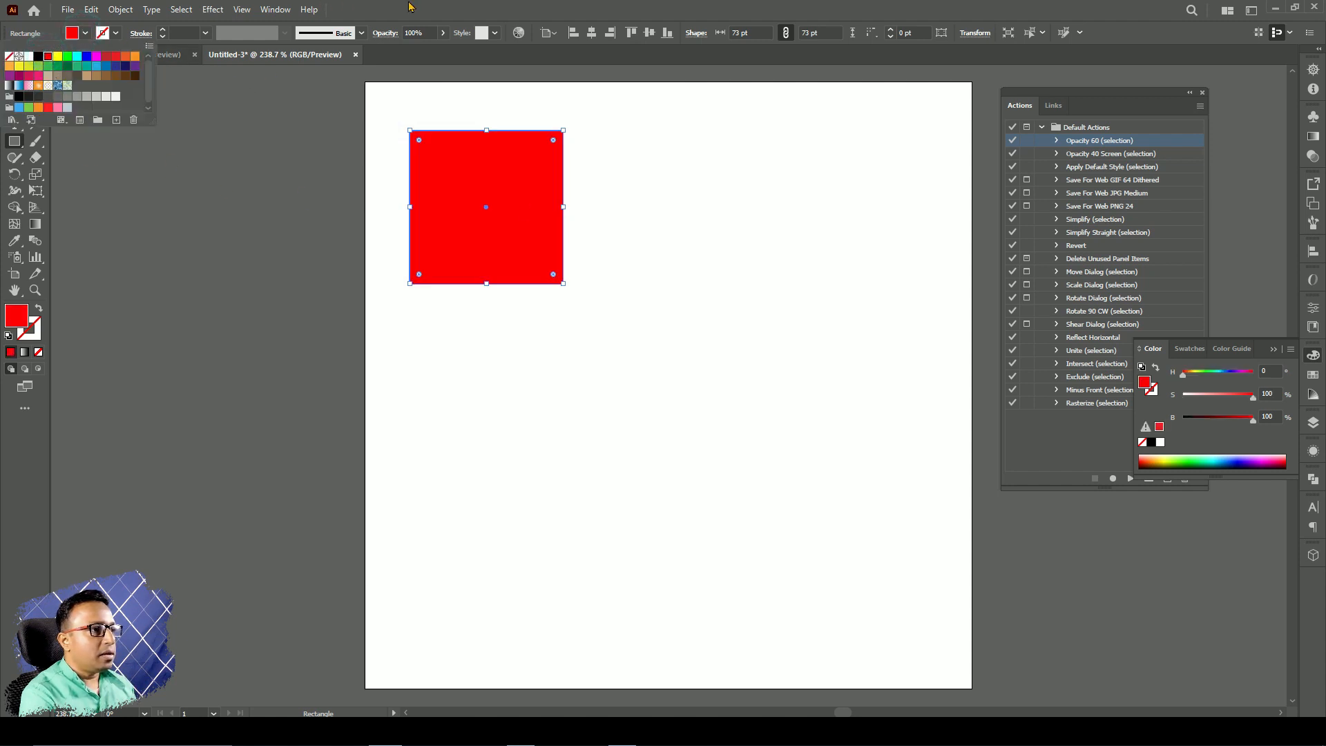
Step: Draw a second rectangle of about 80 × 91 pt overlapping the red square and fill it with blue
drag(612, 159, 443, 351)
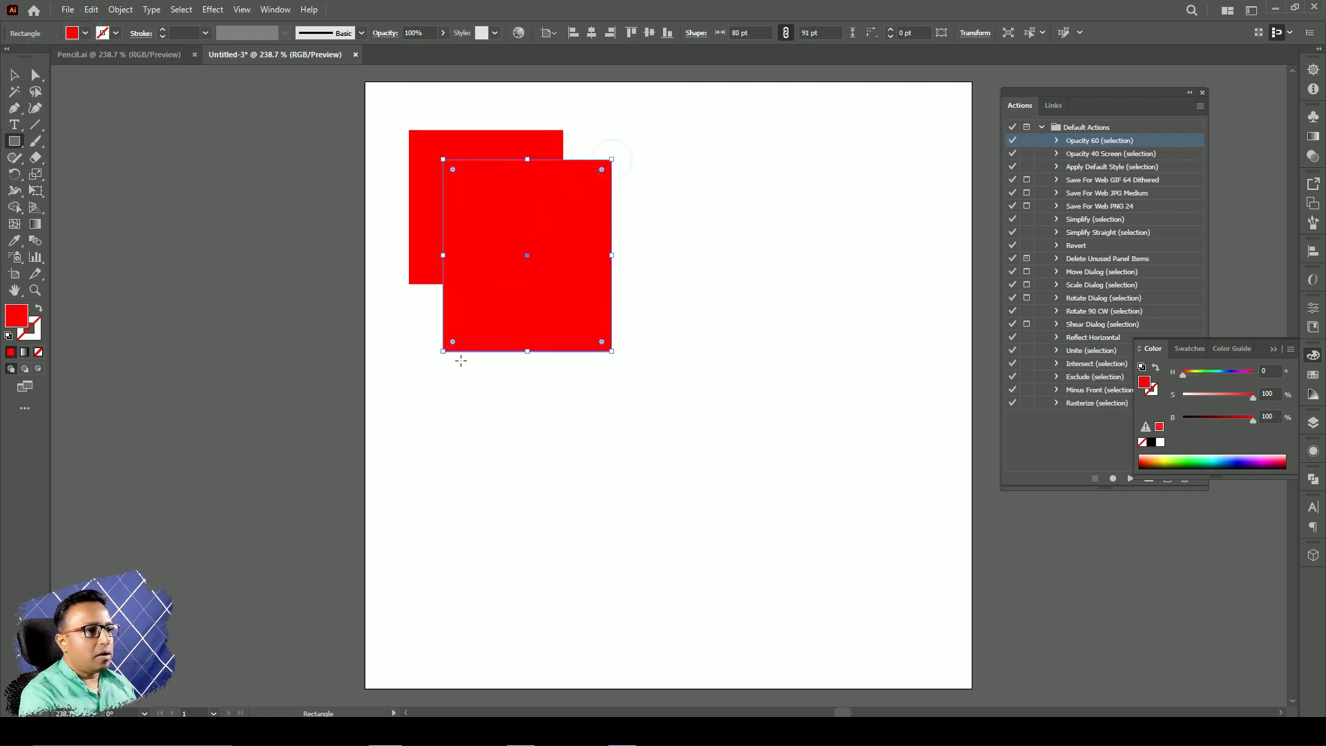
click(86, 35)
click(90, 56)
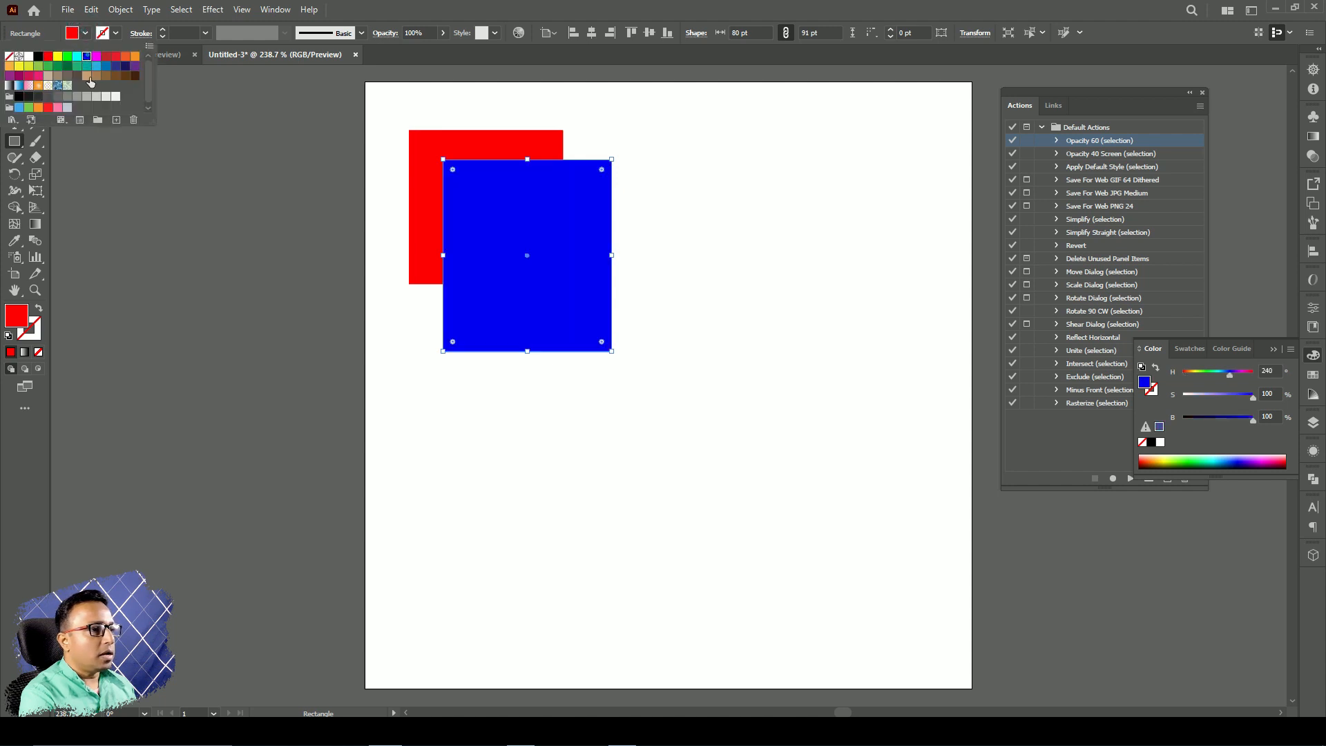
Step: Move the blue rectangle slightly down and to the right so that it still overlaps the red square's lower-right corner
click(14, 74)
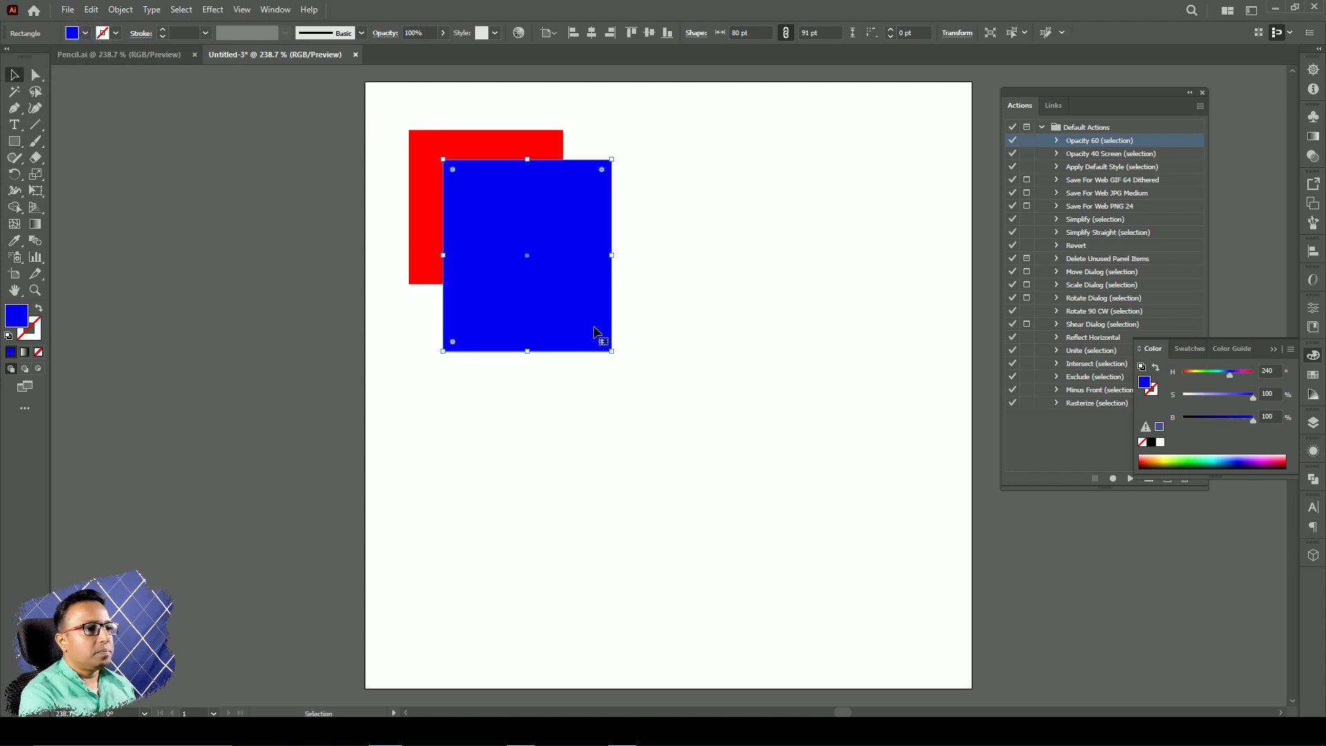
click(701, 298)
click(549, 315)
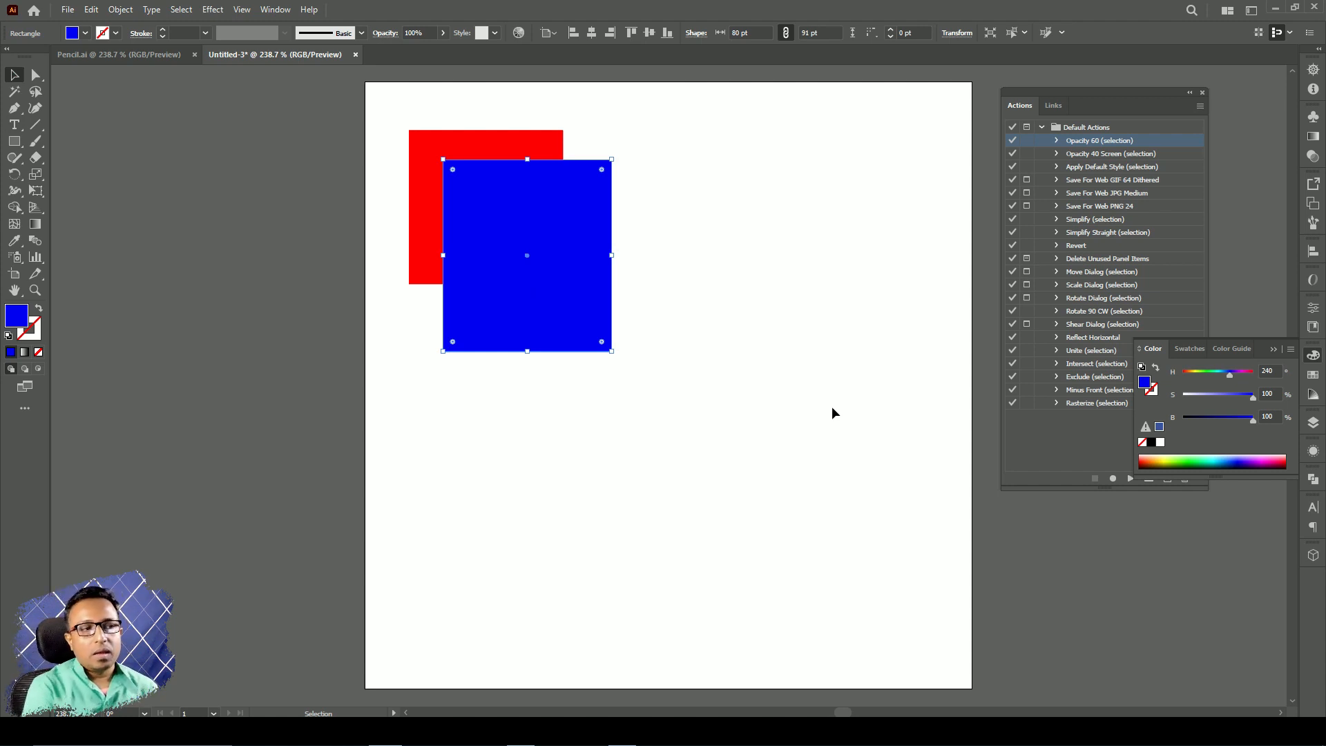
drag(571, 278, 598, 300)
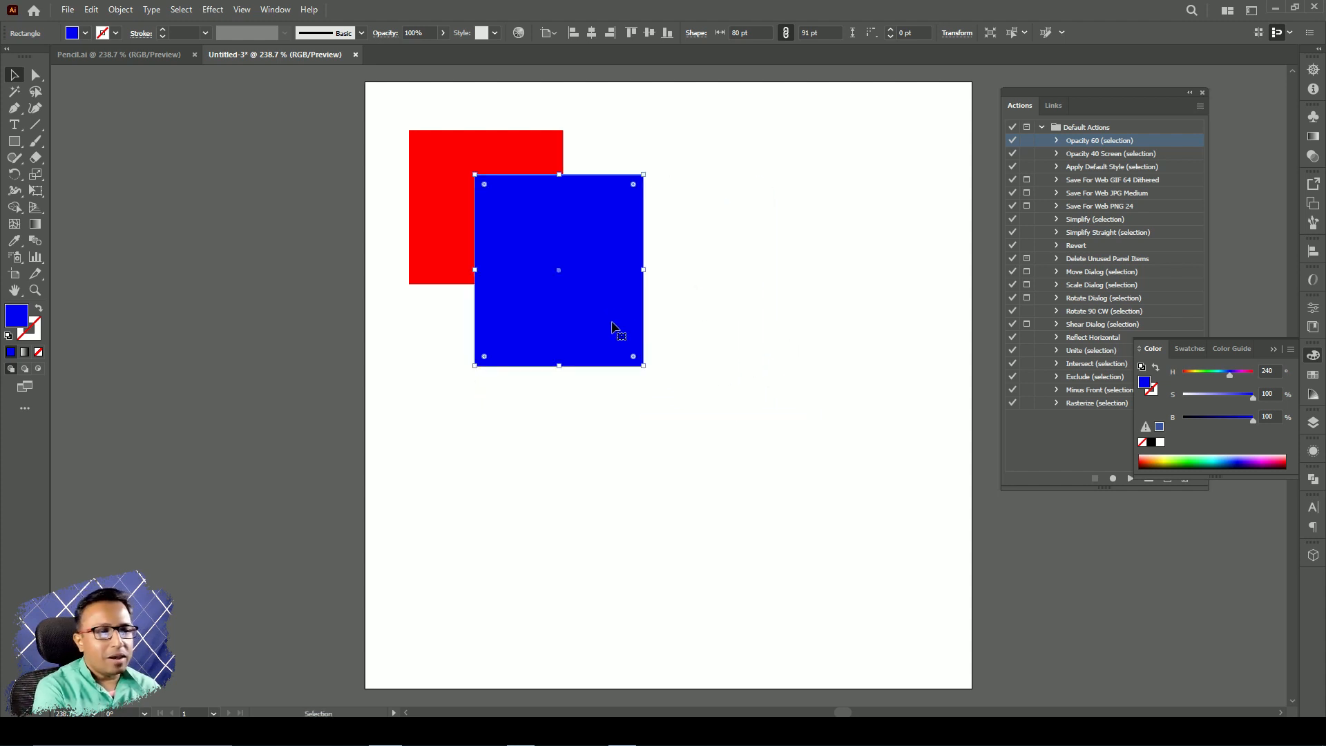
click(1273, 348)
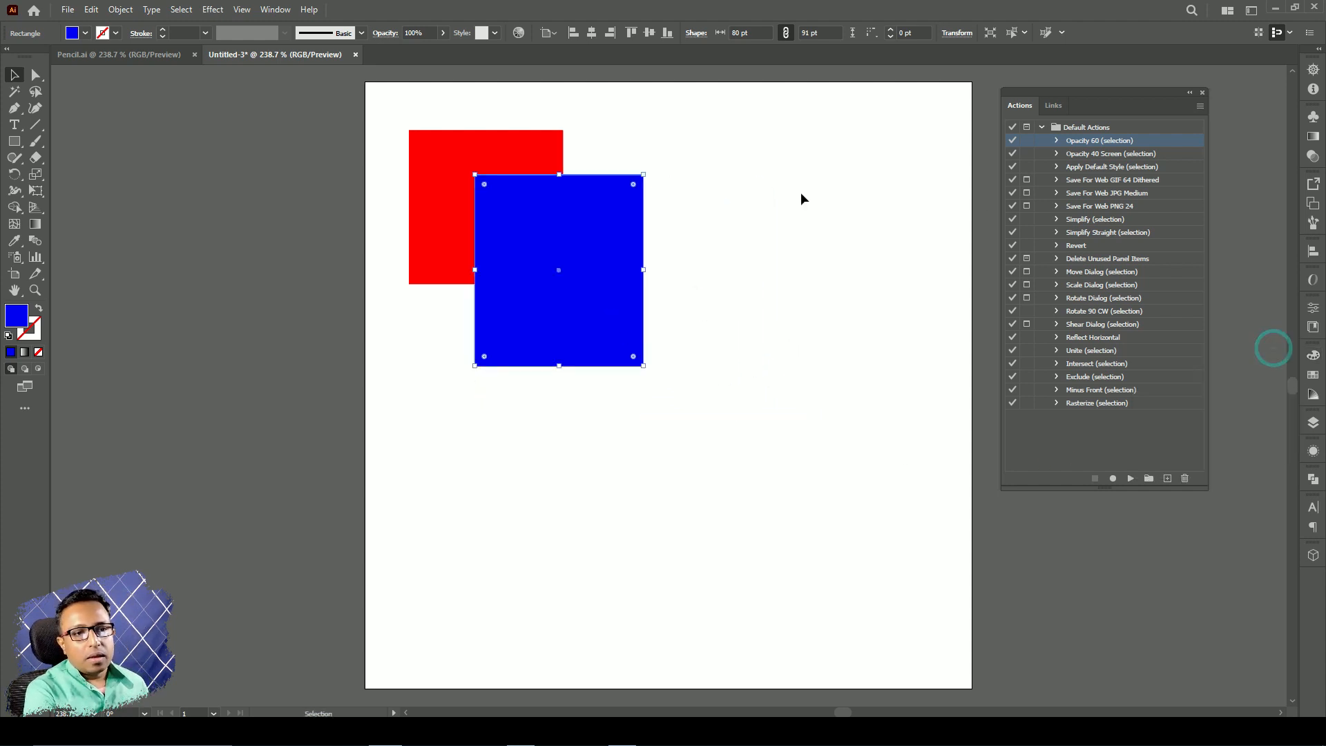
drag(592, 257, 604, 260)
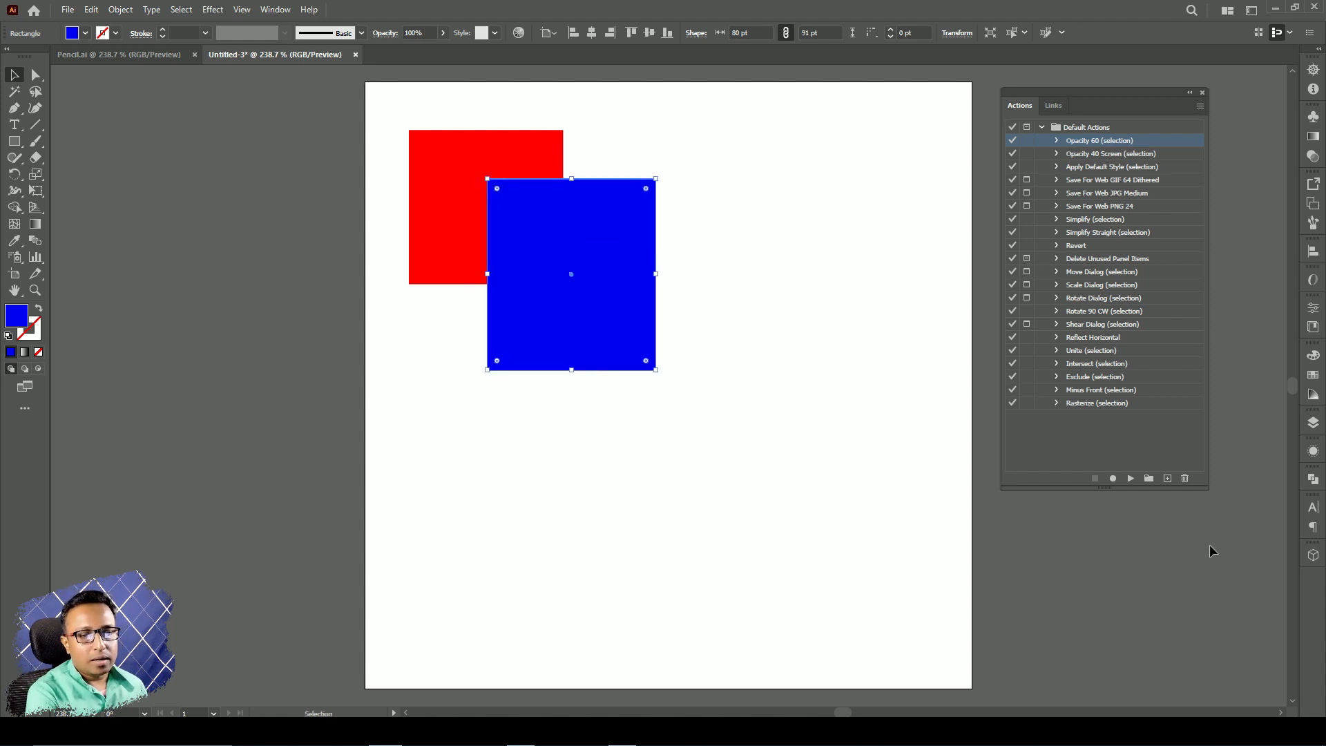
Step: Play the Opacity 60 action on the blue rectangle, nudge it slightly upward, and inspect its transparency settings
click(1130, 478)
mouse_move(623, 337)
mouse_down()
mouse_move(683, 358)
mouse_move(624, 373)
mouse_move(590, 320)
mouse_move(620, 317)
mouse_up()
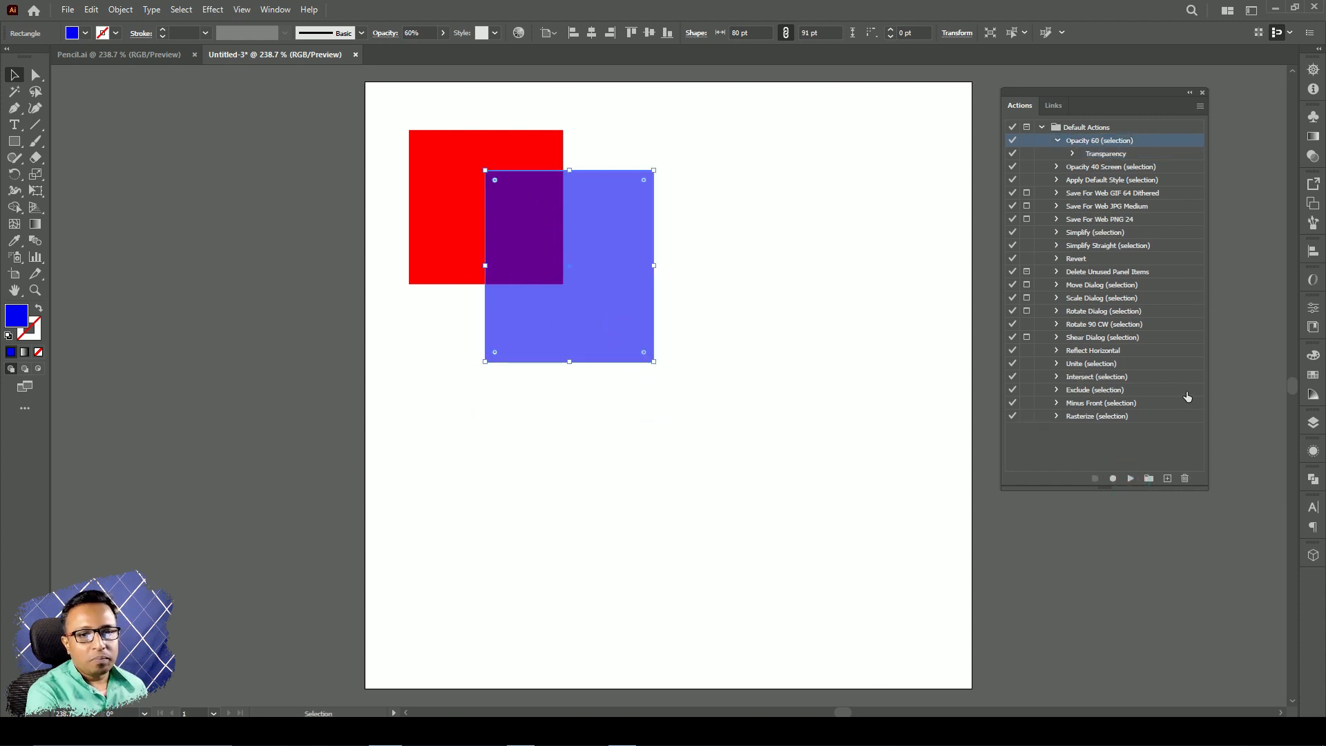
click(1314, 157)
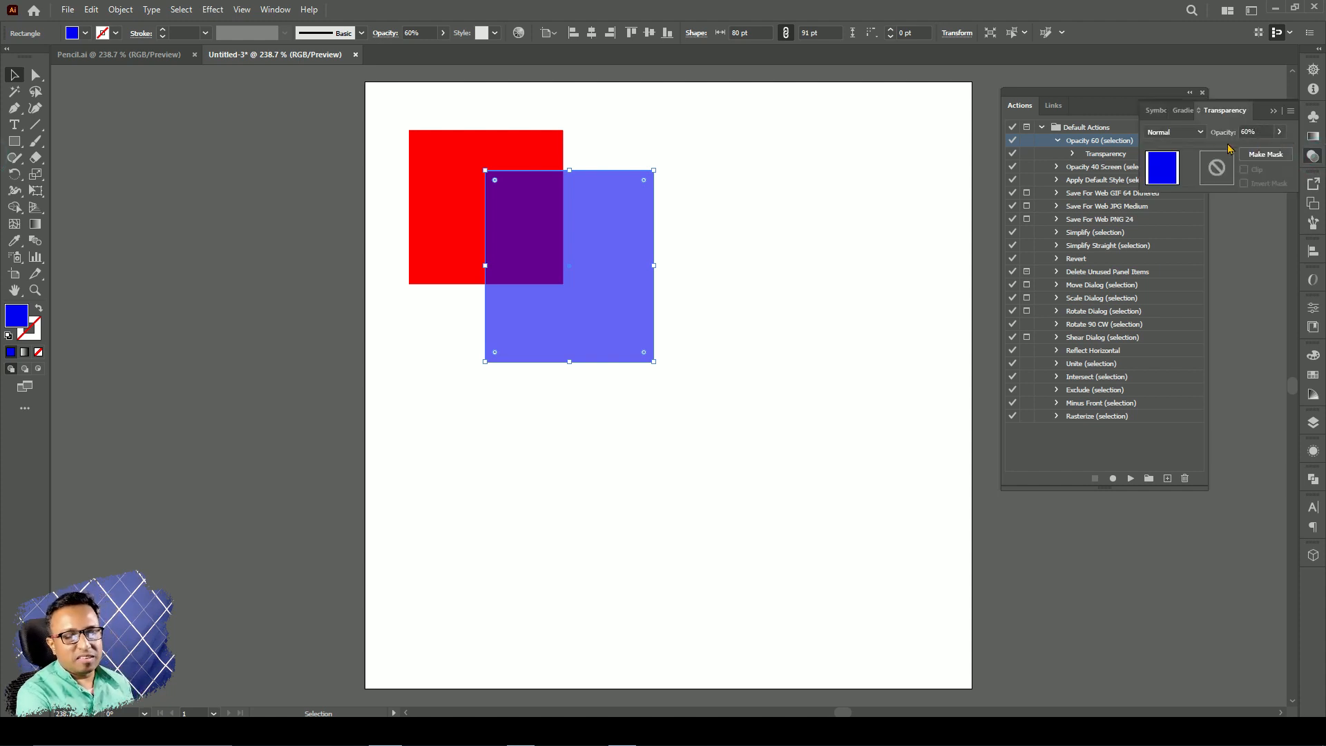
click(1274, 112)
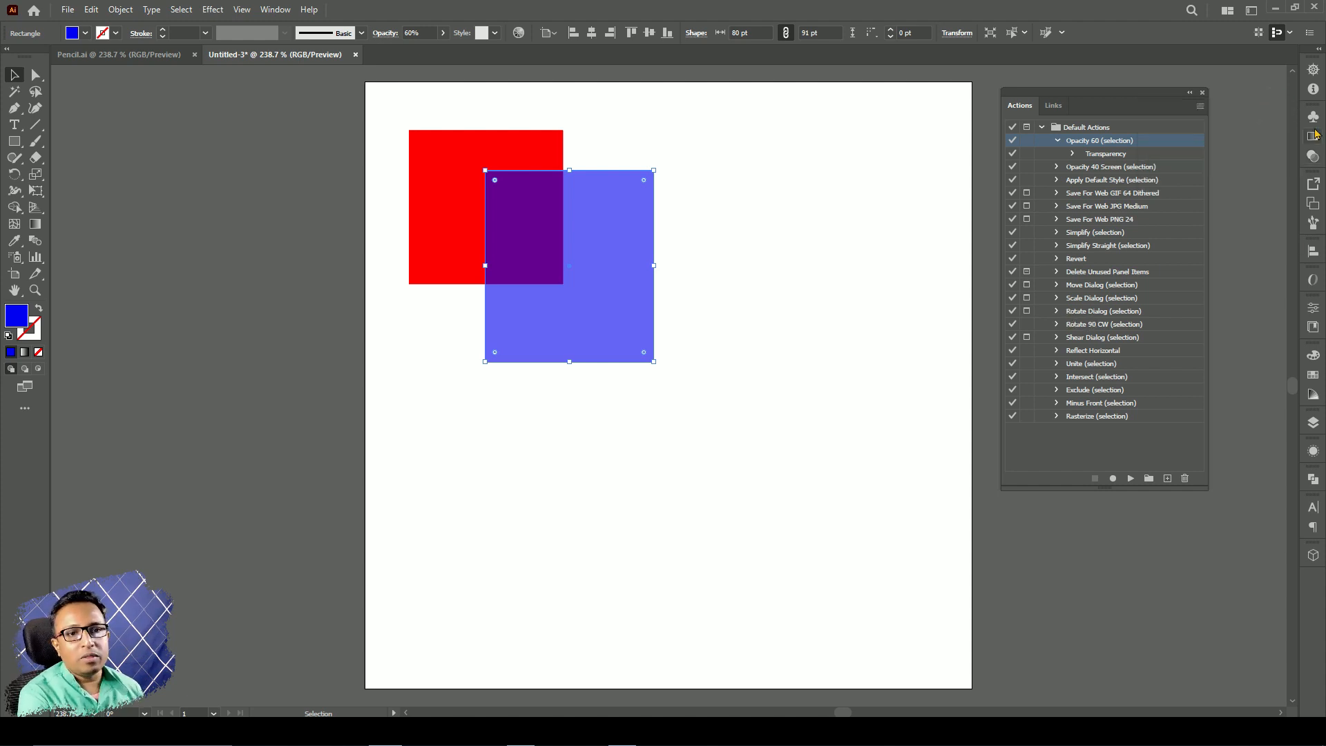
click(1313, 156)
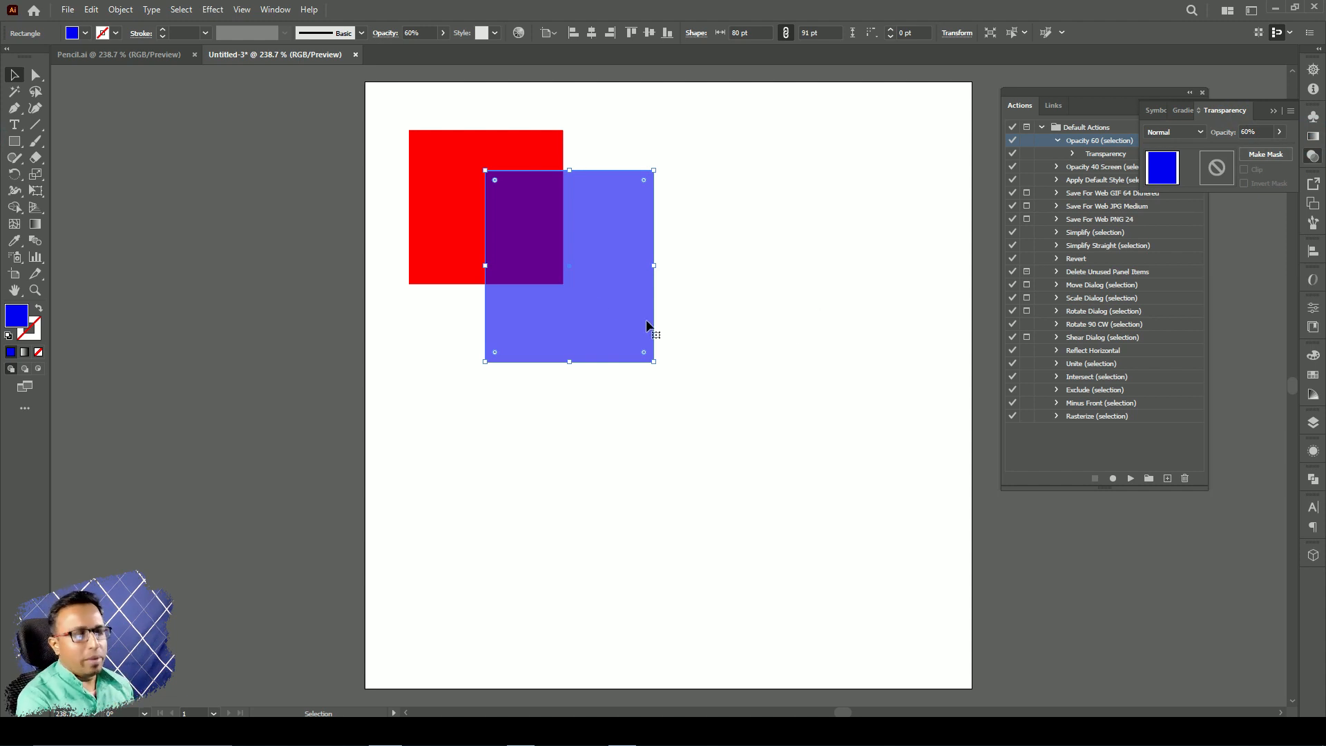
Step: Undo the blue rectangle's last nudge and the Opacity 60 action, and put away the transparency settings
key(ctrl+z)
key(ctrl+z)
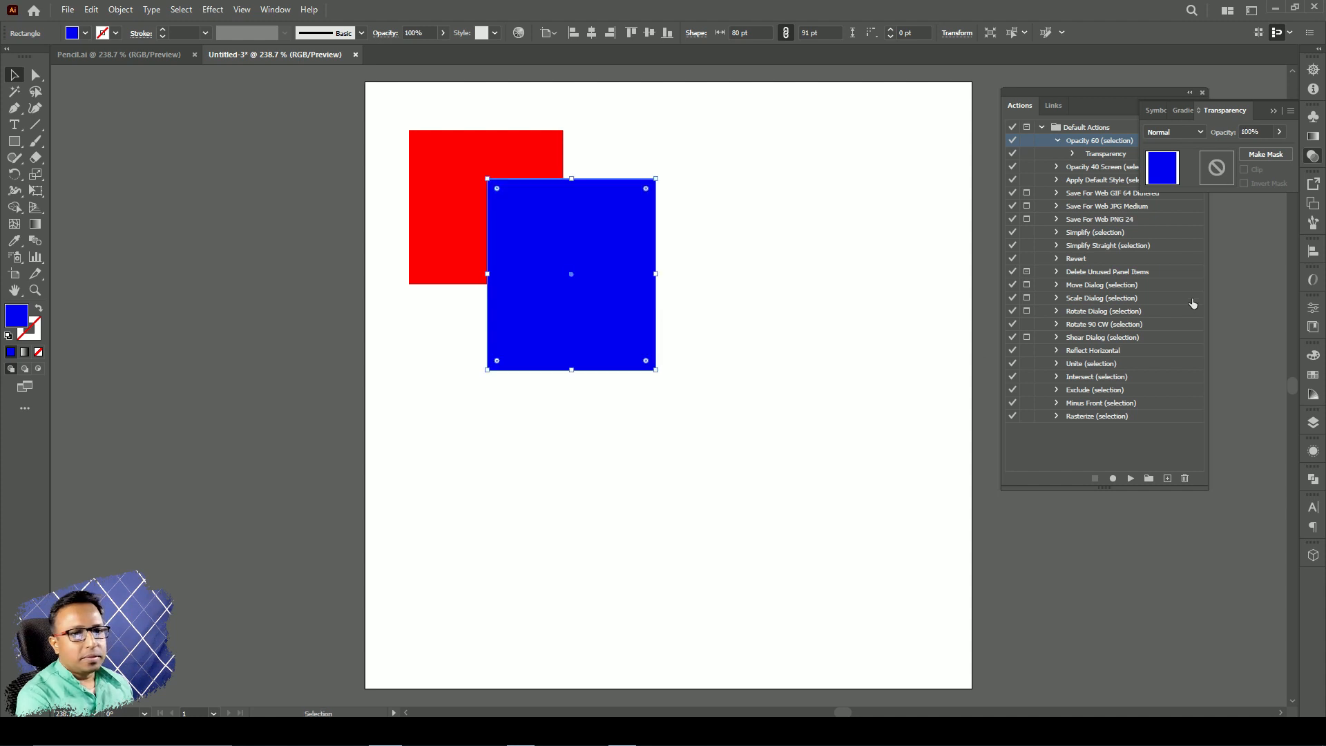
click(1273, 110)
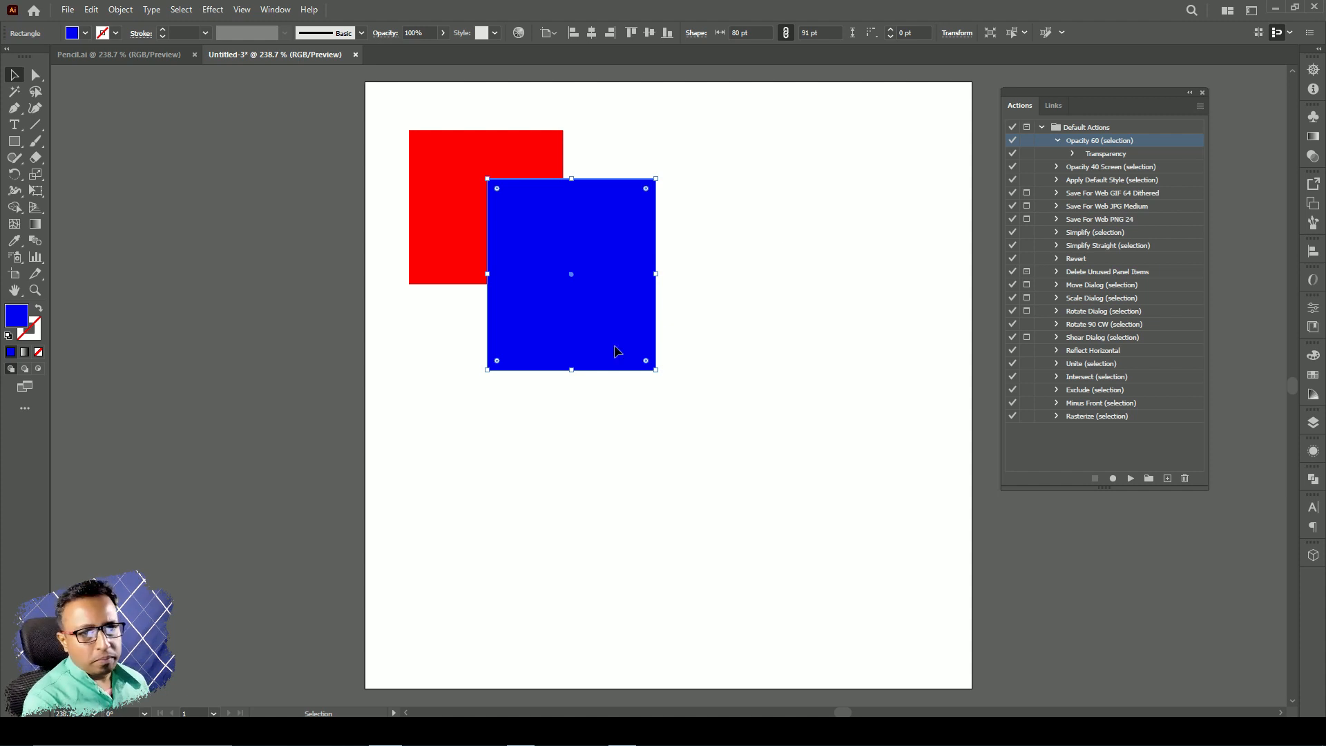
Step: Play the Opacity 40 Screen action on the blue rectangle and inspect its blending mode and opacity
click(1081, 168)
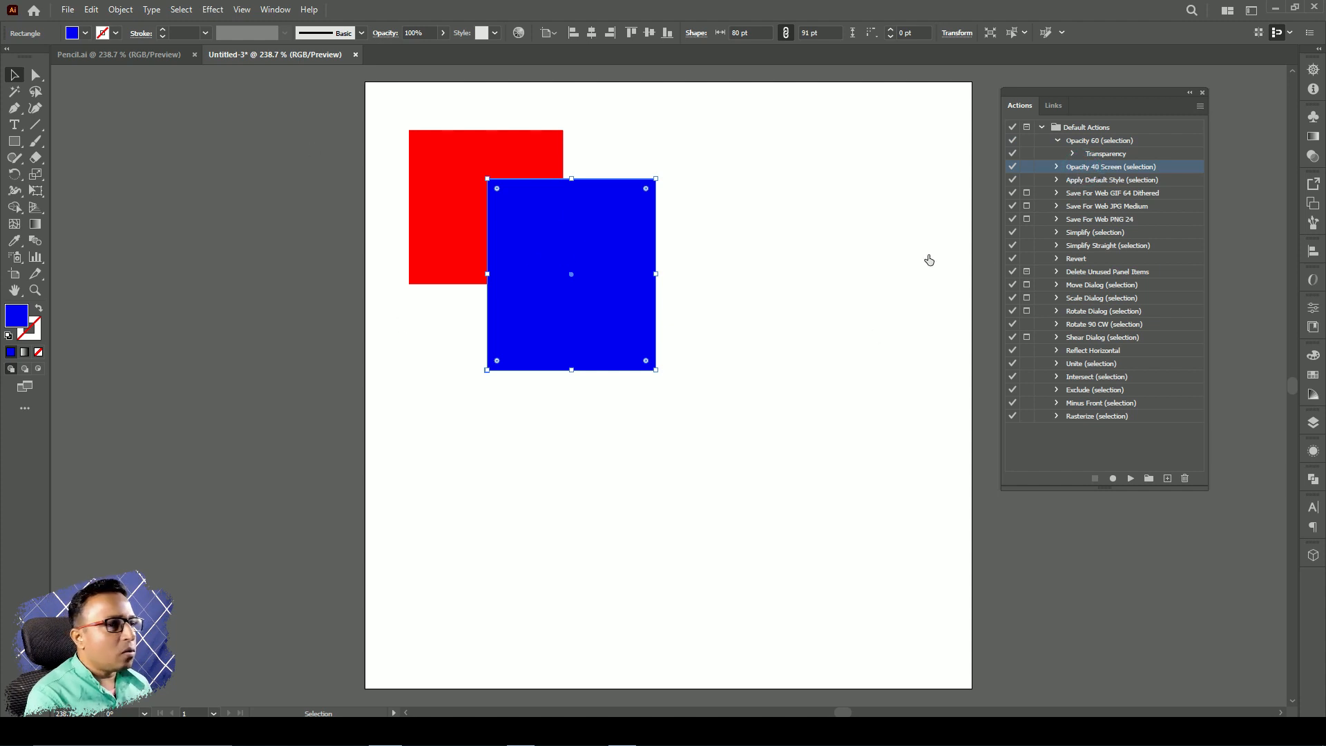
click(1131, 479)
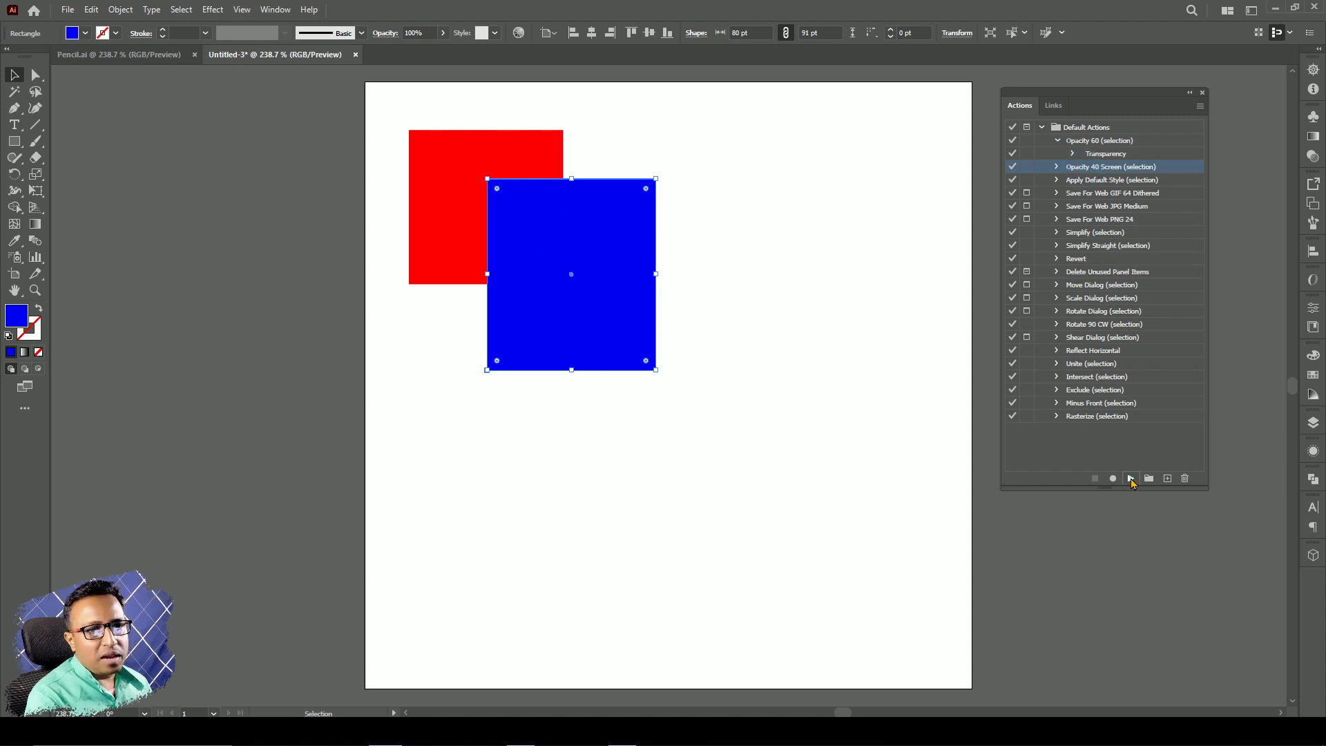
click(1313, 156)
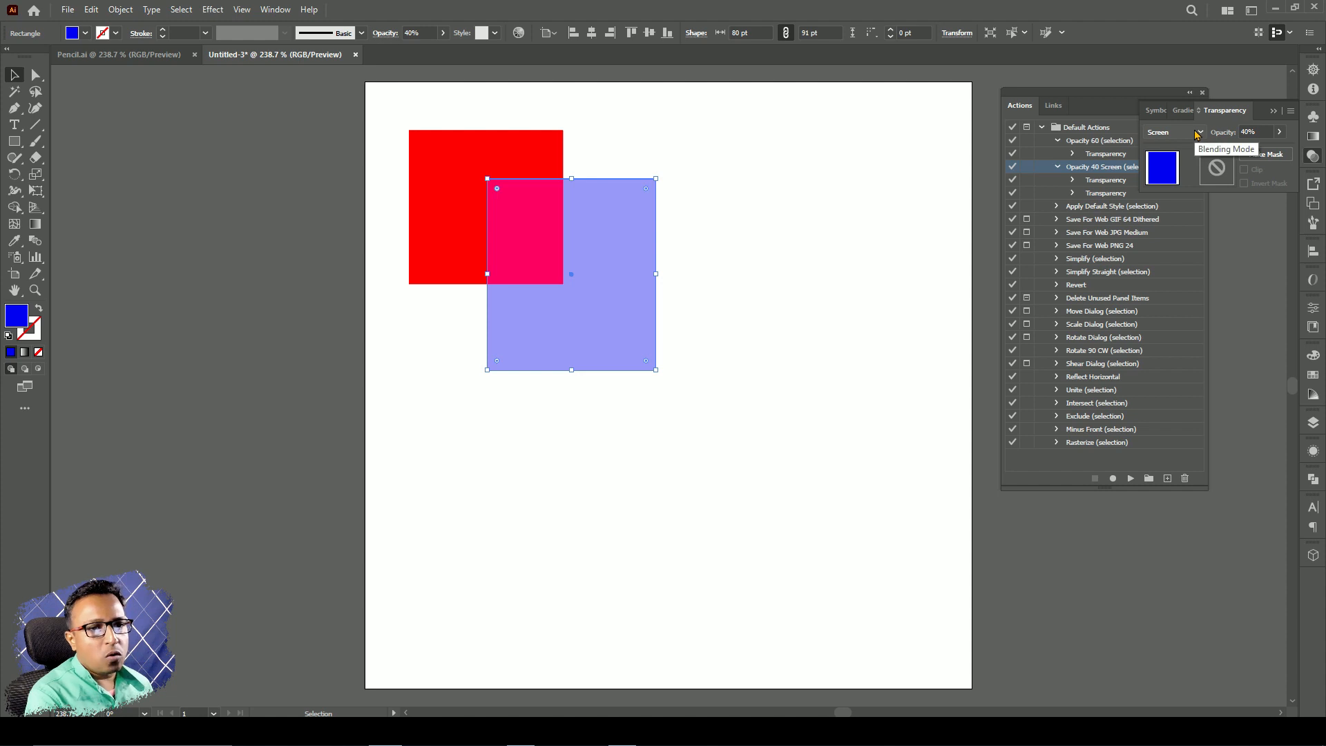
Step: Undo the Opacity 40 Screen action on the blue rectangle and put away the transparency settings
key(ctrl+z)
key(ctrl+z)
key(ctrl+z)
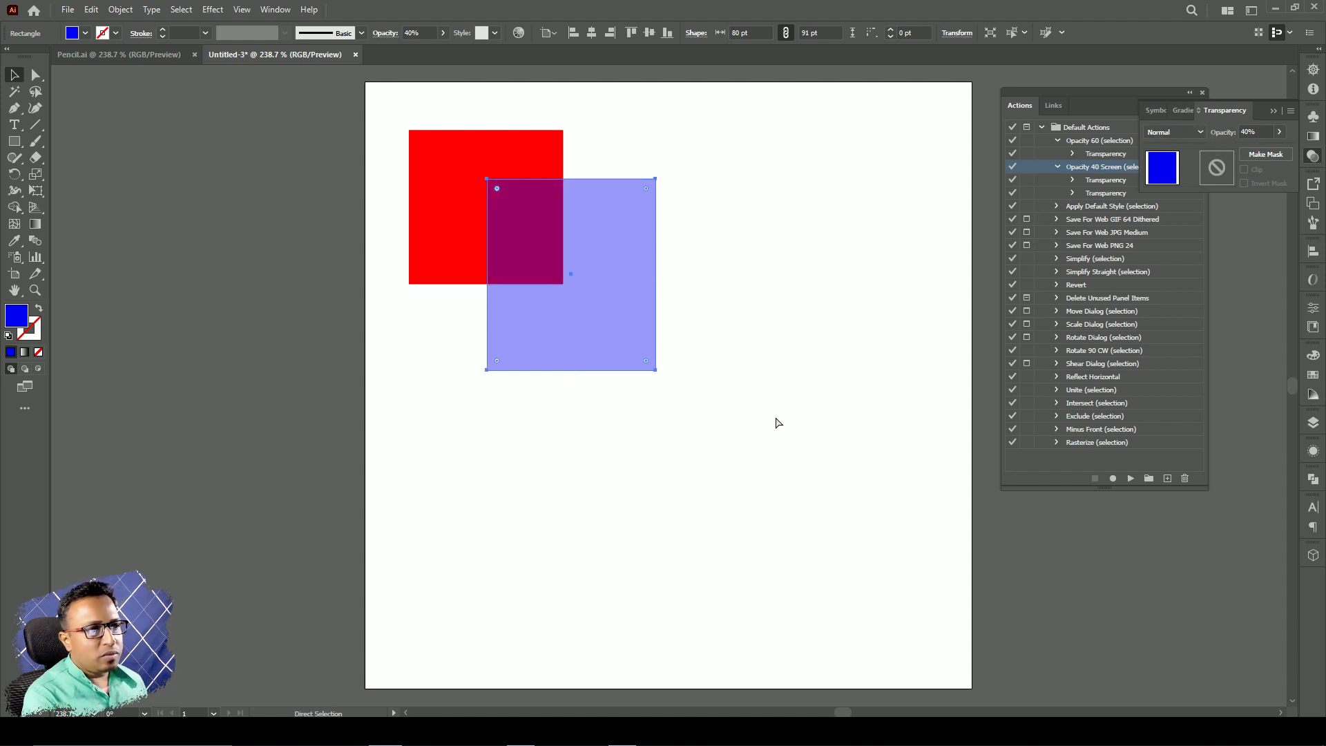
click(1273, 111)
Step: Collapse the Default Actions set and delete both the red and the blue shapes from the artboard
click(1042, 127)
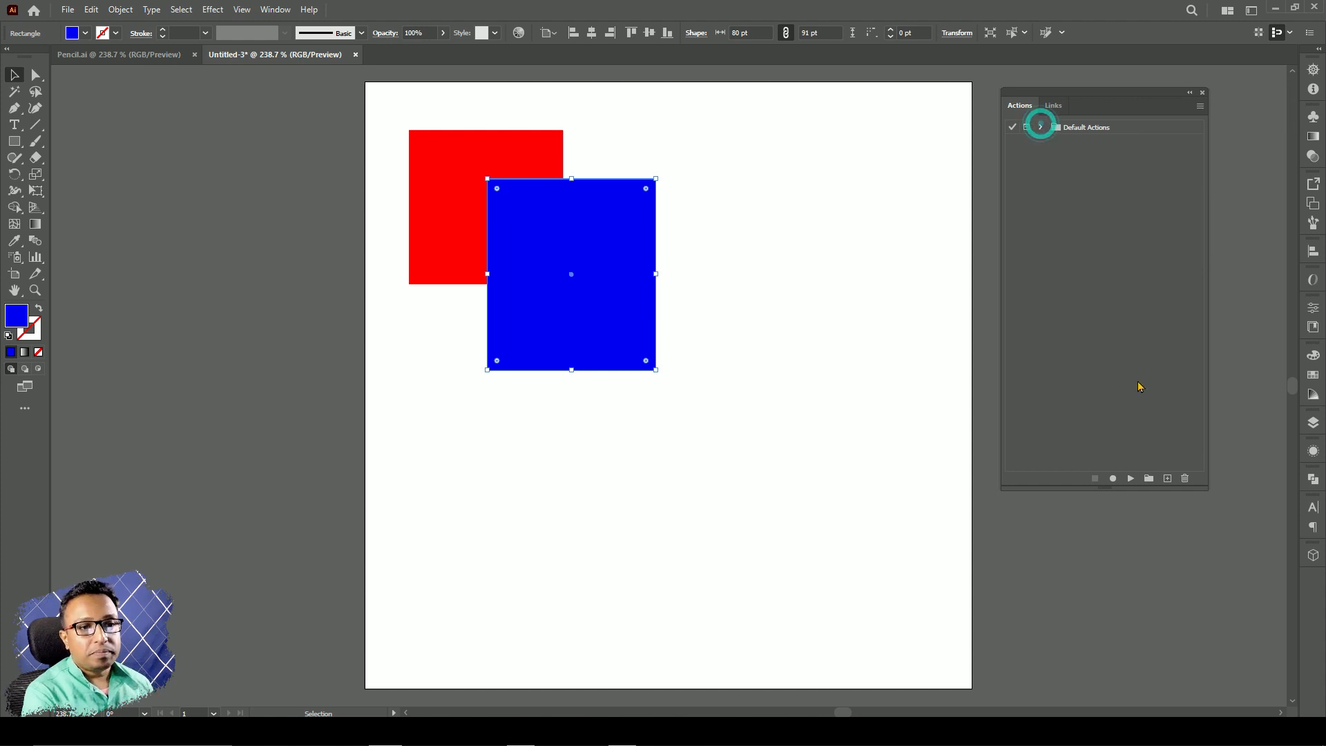
key(ctrl+a)
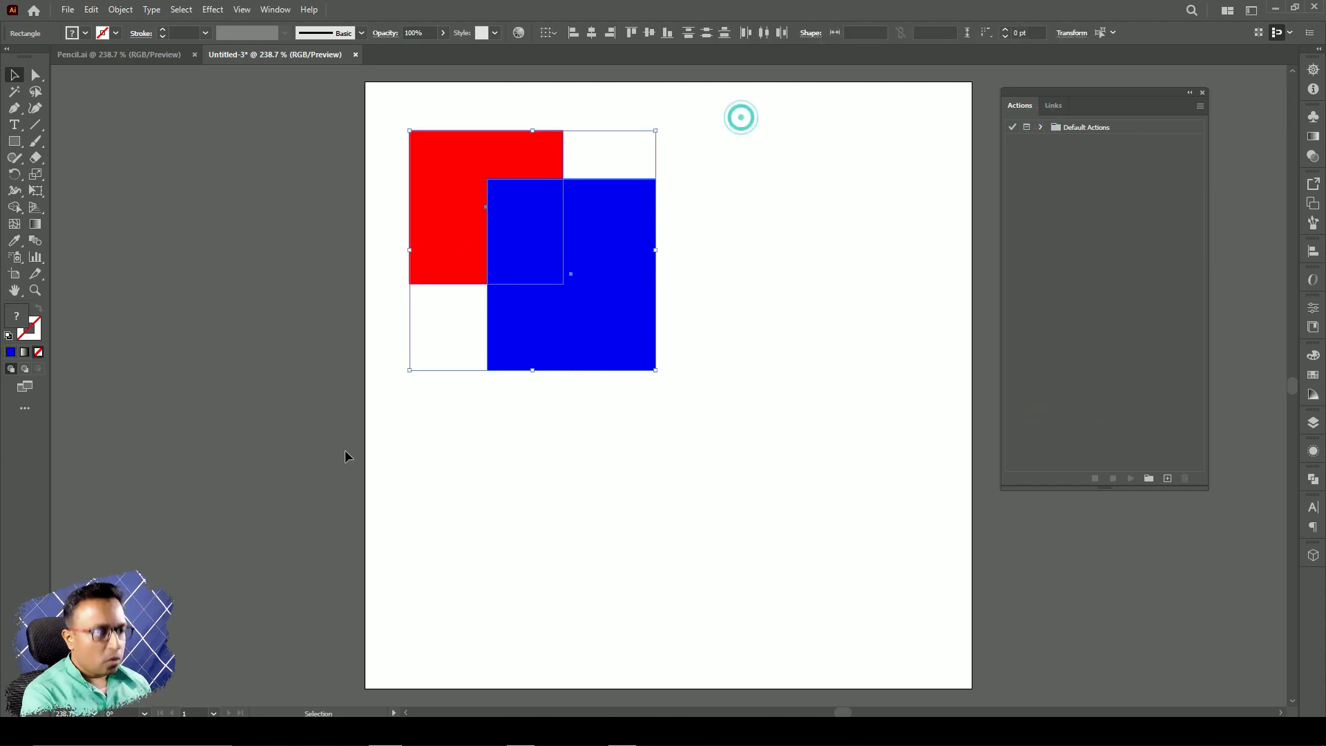
key(Delete)
Step: Draw a small blue square of about 18 × 18 pt near the artboard's upper-left corner and select it
click(14, 141)
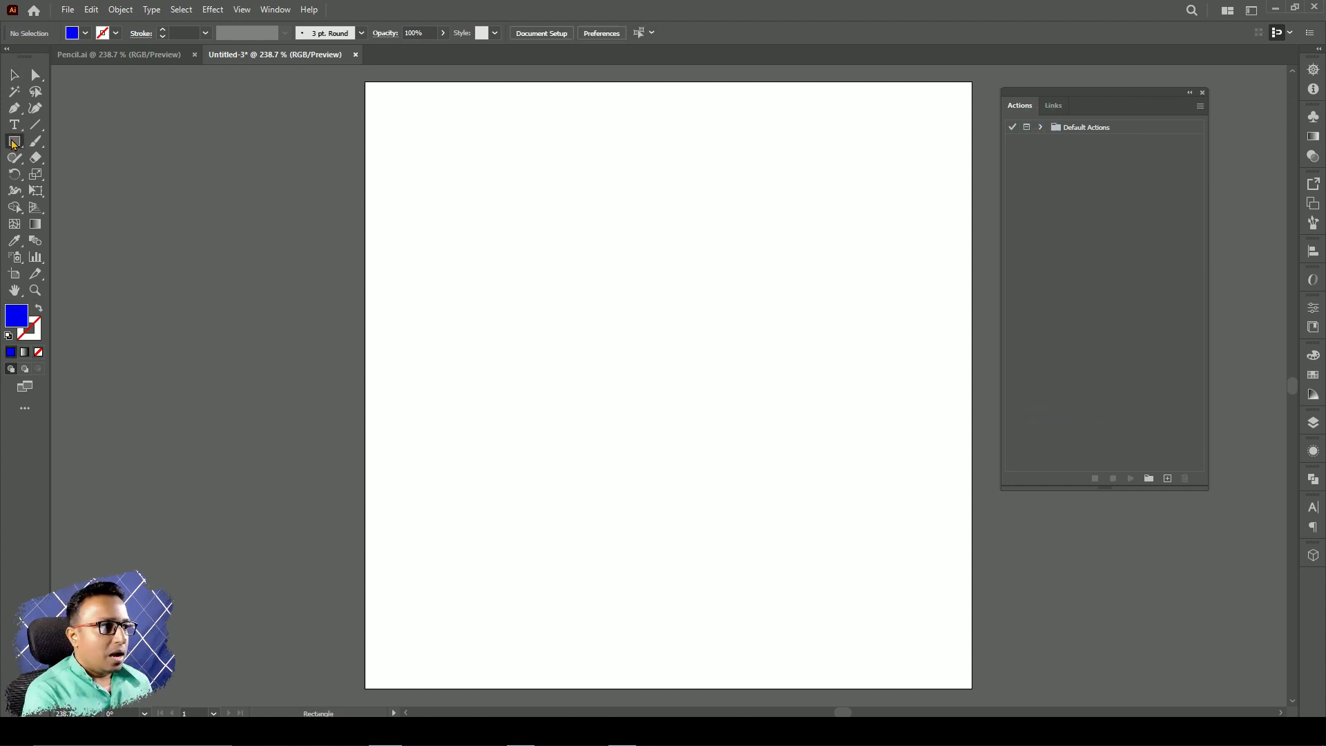
drag(409, 140, 448, 179)
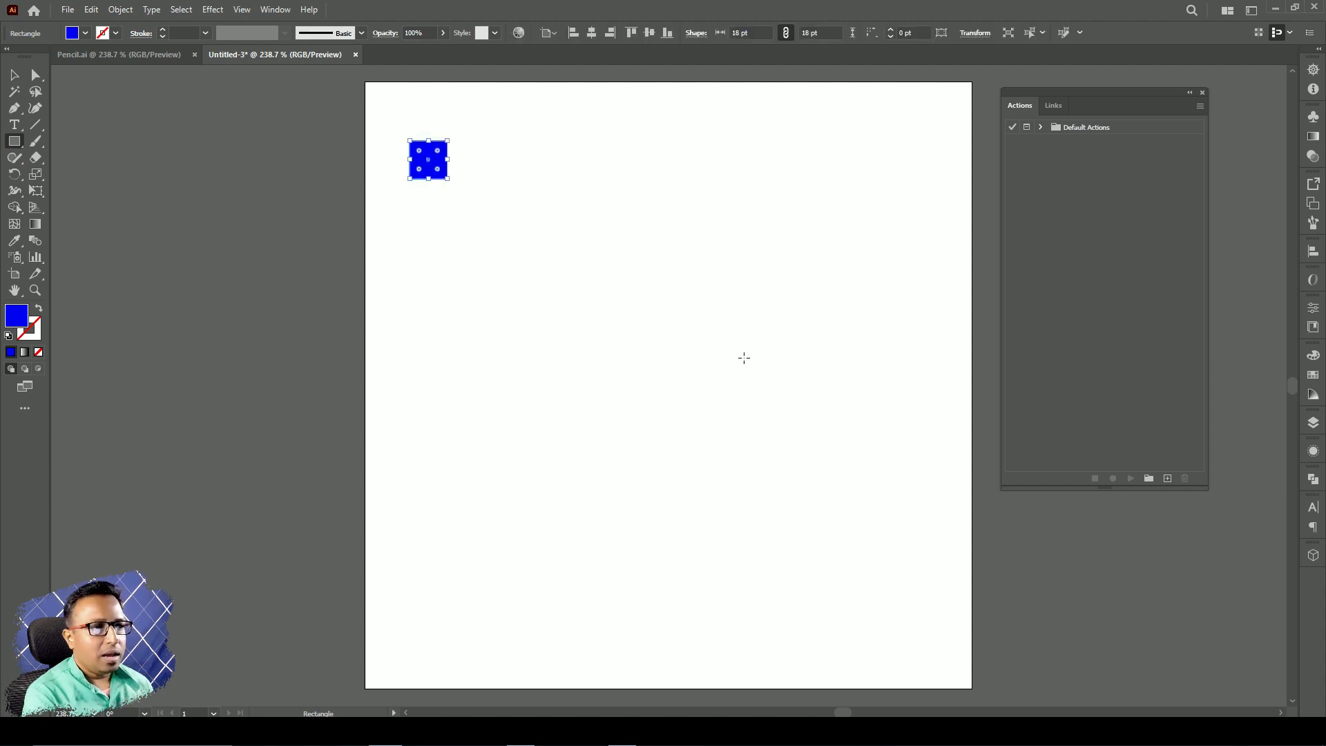
click(14, 78)
click(626, 349)
drag(476, 127, 424, 359)
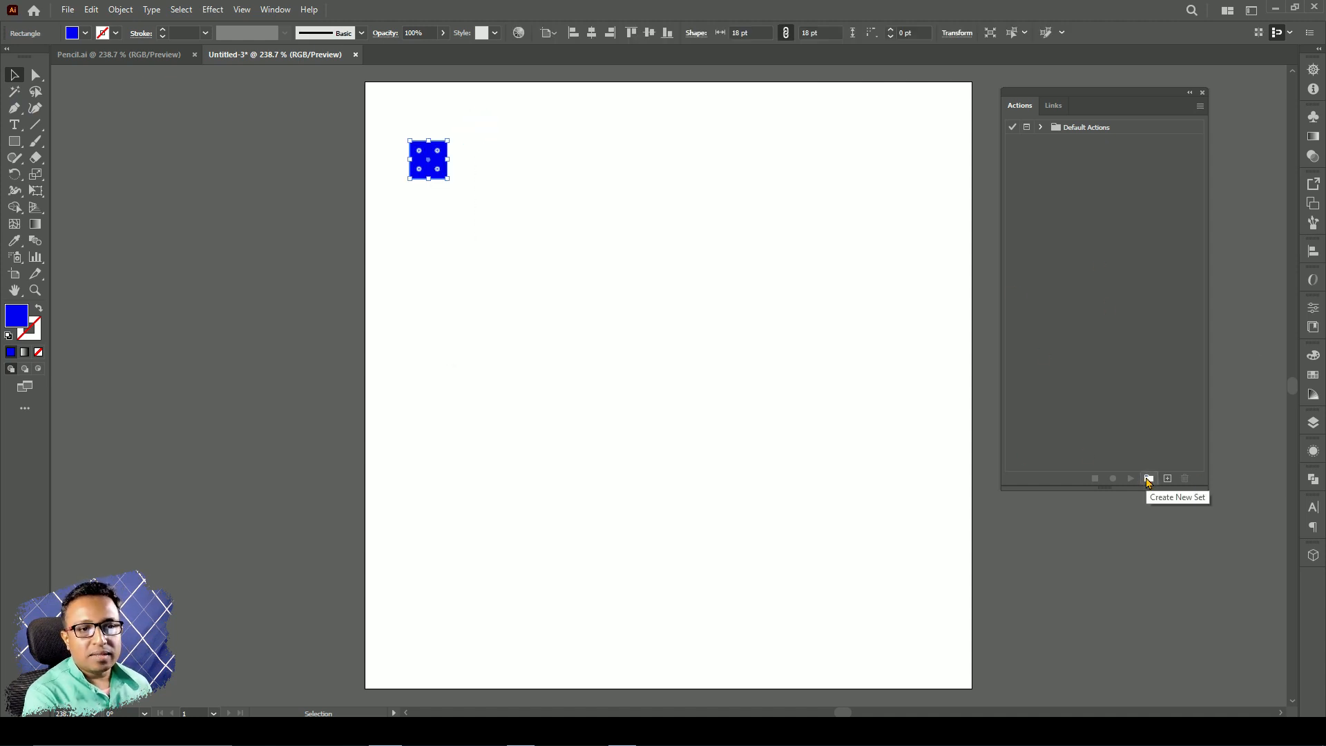
Step: Create a new action set named GTC
click(1148, 479)
drag(805, 199, 897, 147)
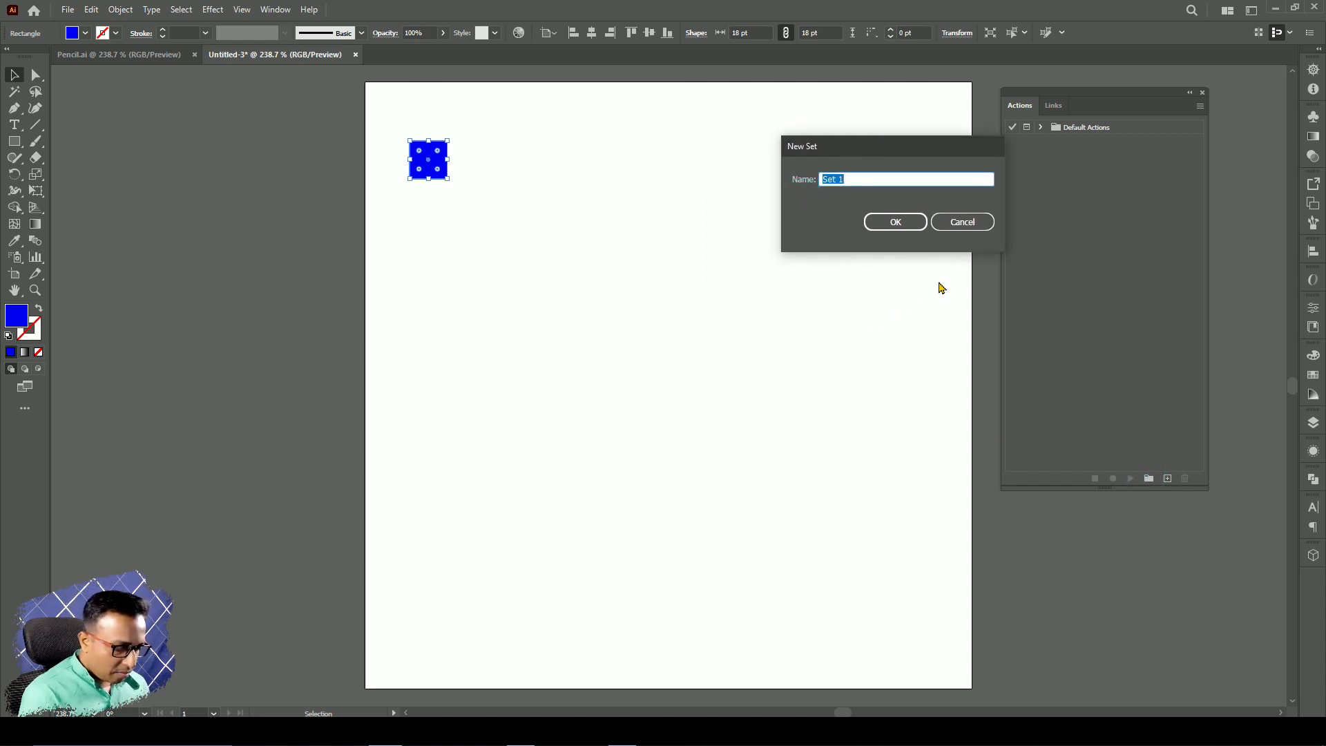
text(GTC)
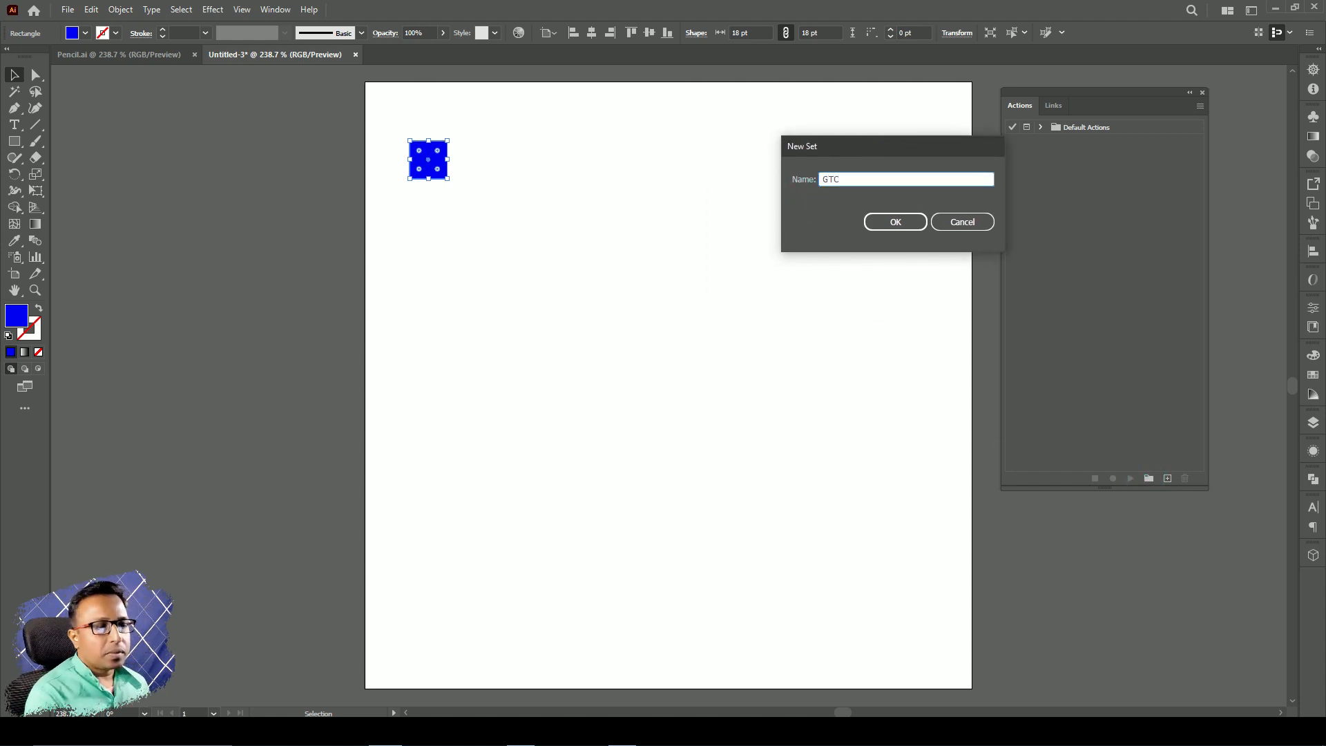
click(906, 221)
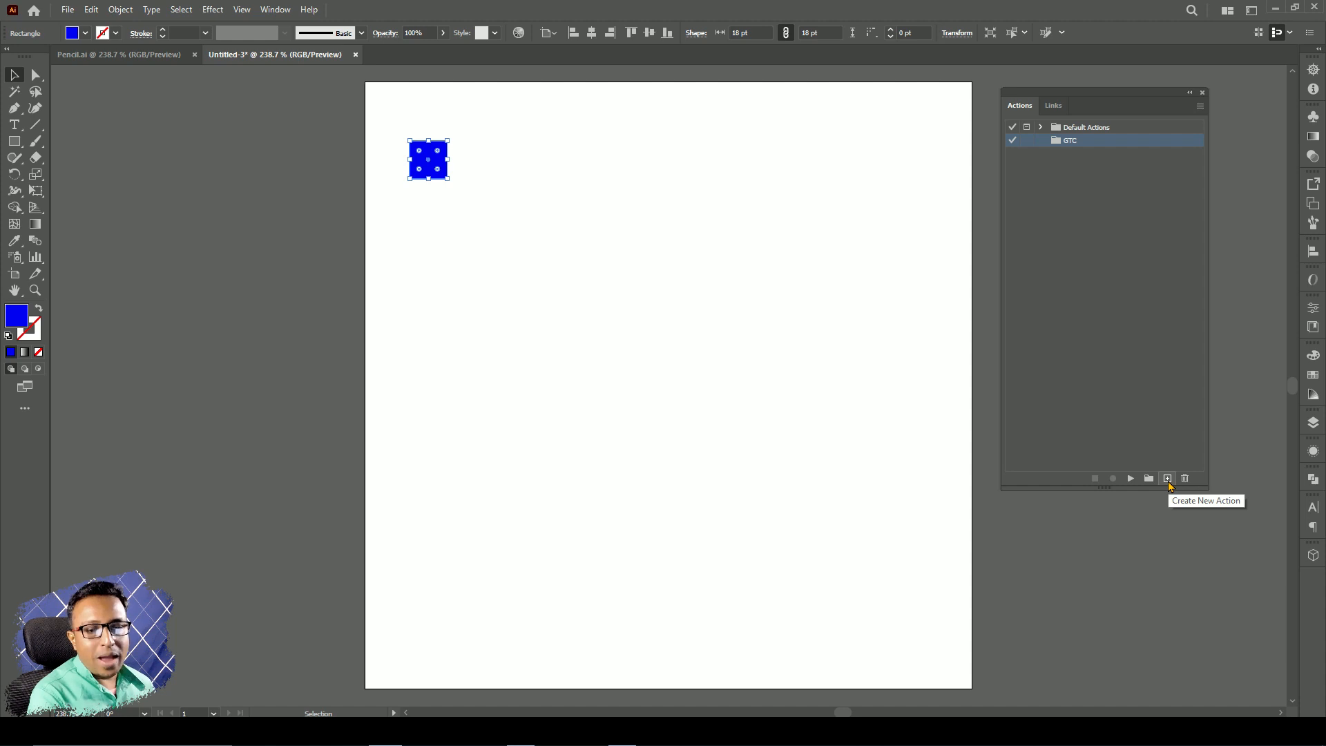
Step: Create an action named icon in the GTC set with the Shift+F2 shortcut and the Red color, and start recording it
click(1167, 478)
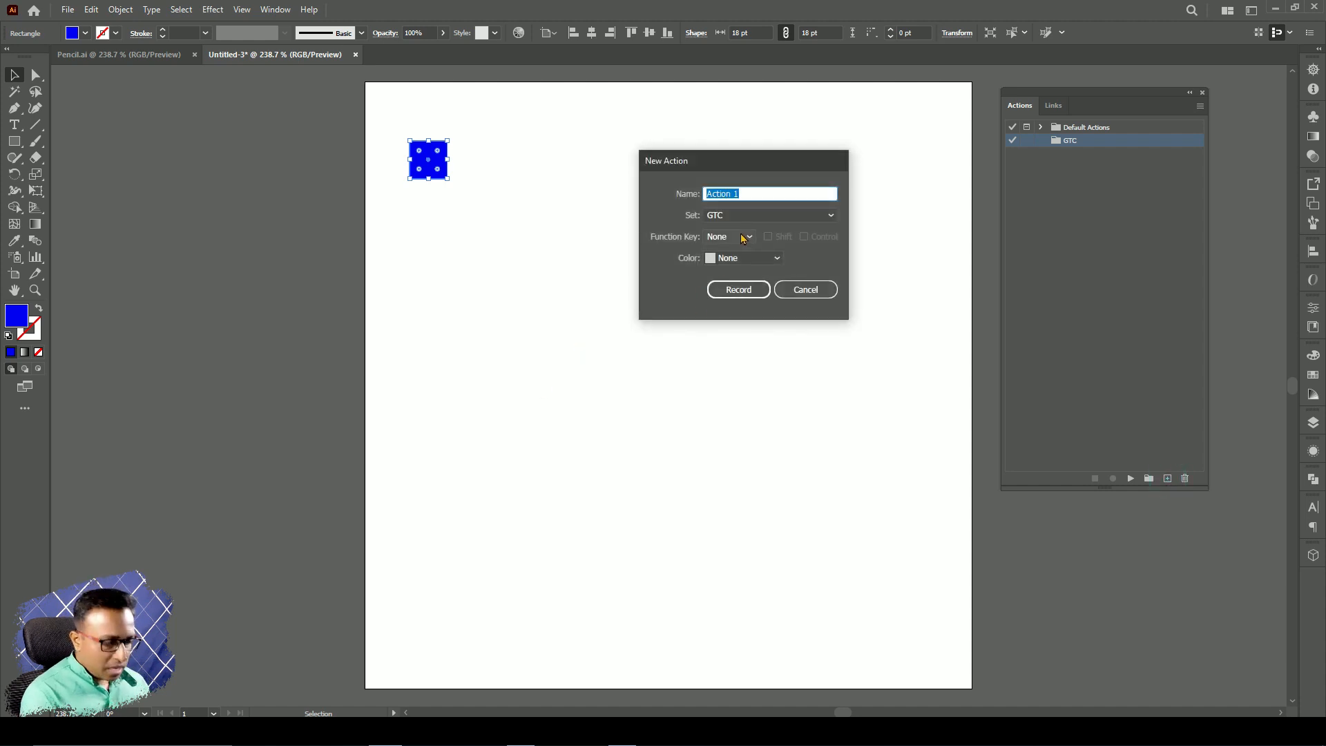
text(icon)
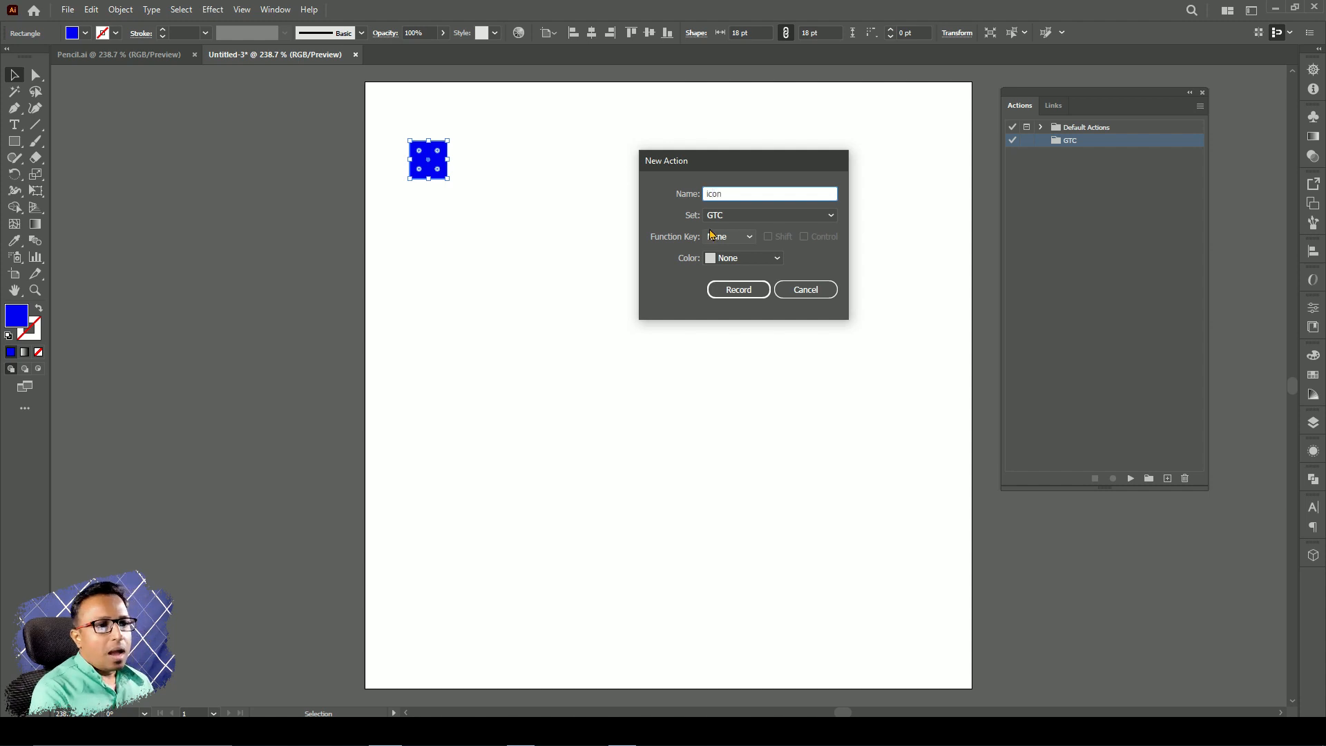
click(752, 218)
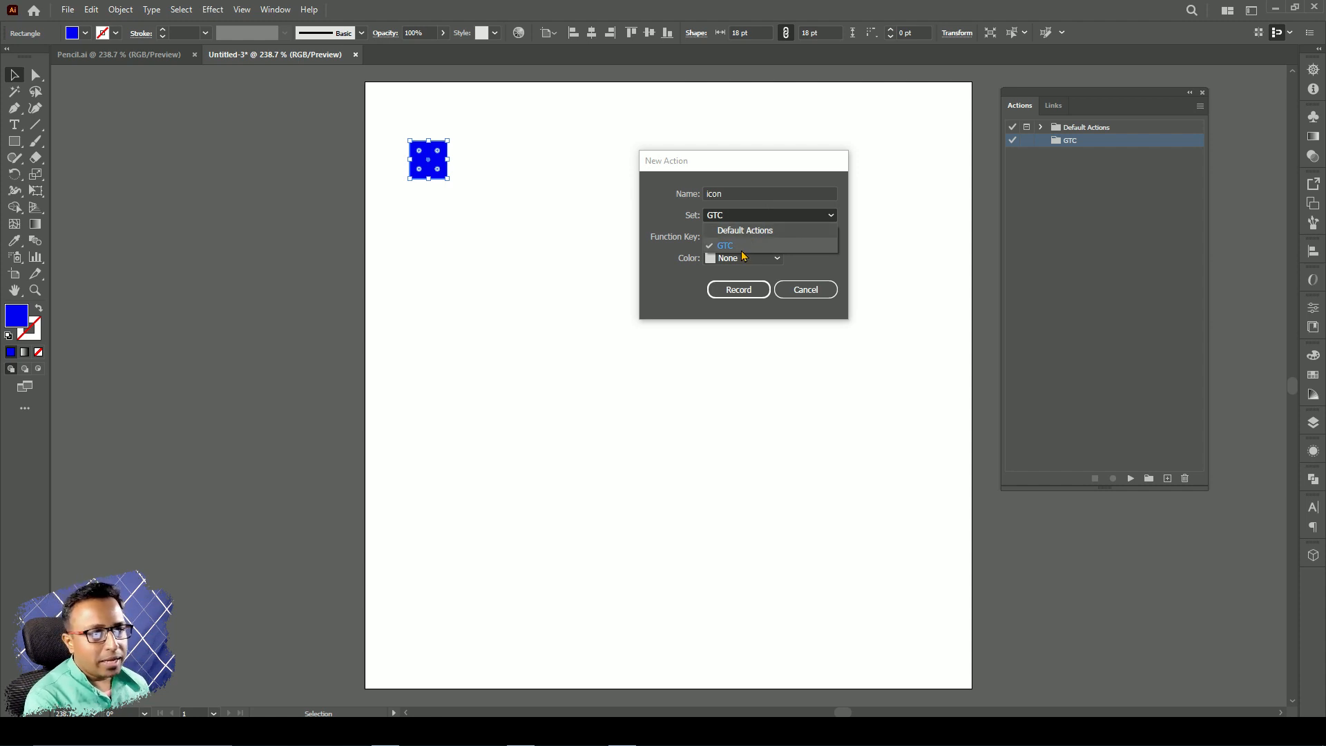
click(742, 250)
click(741, 238)
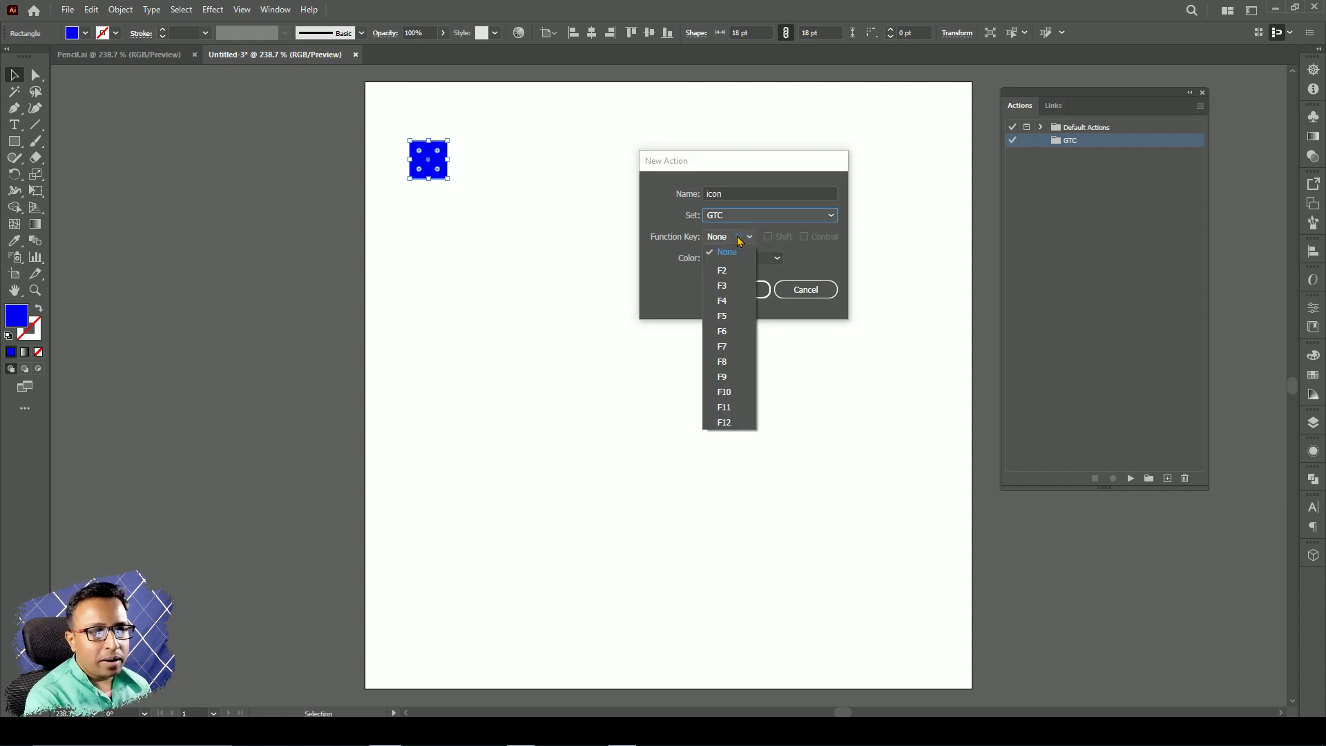
click(734, 276)
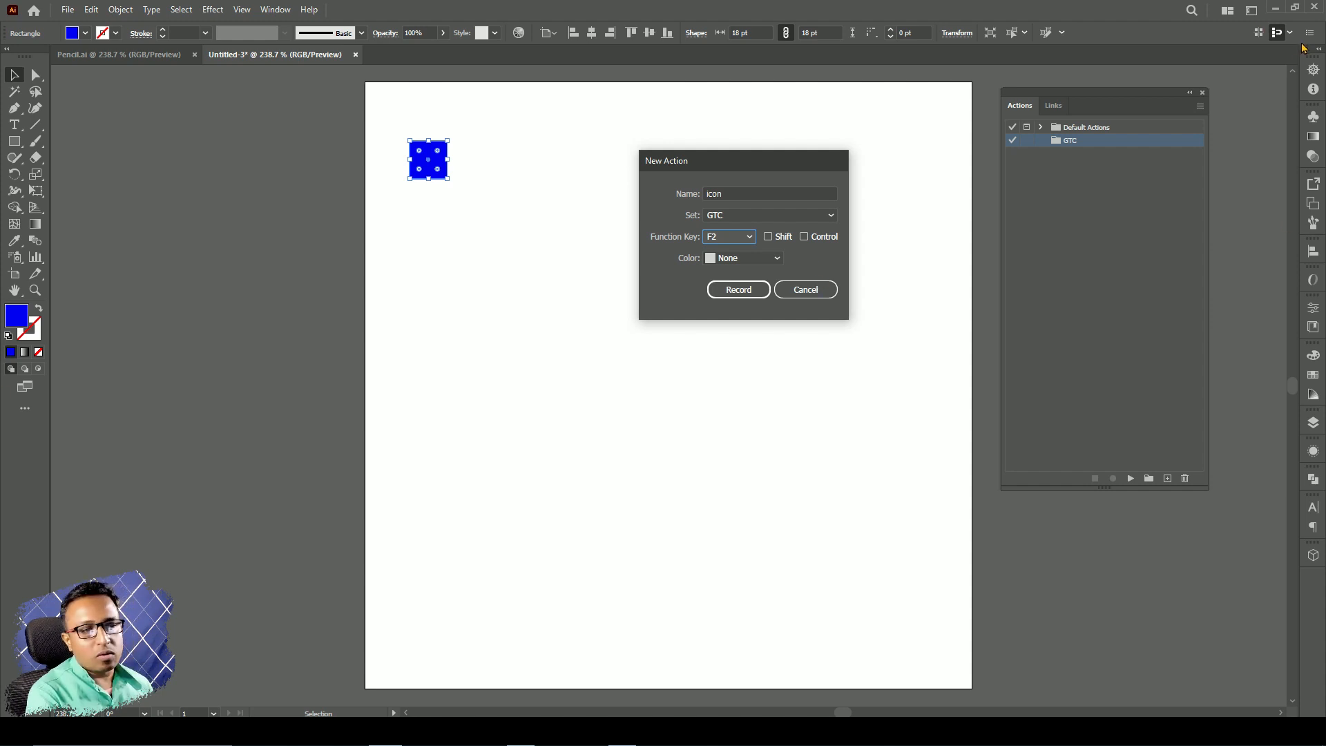
click(768, 238)
click(770, 240)
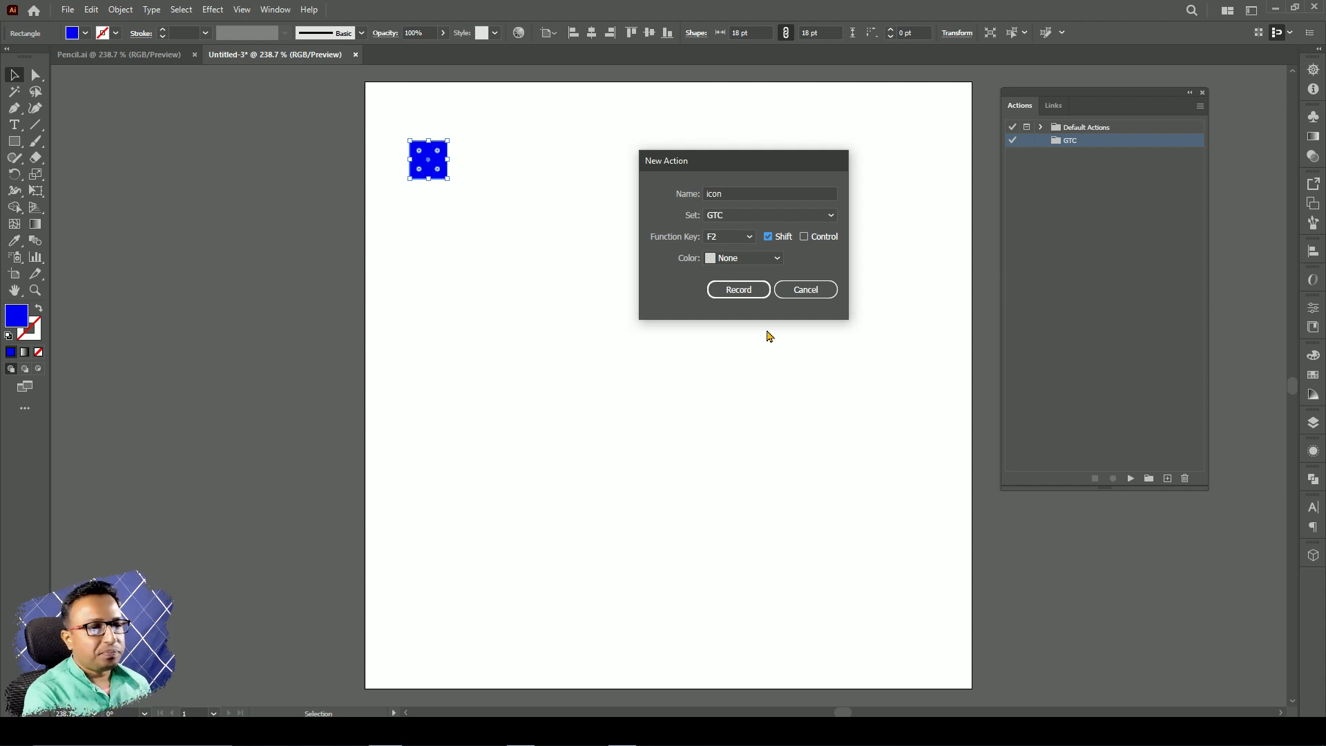
click(737, 259)
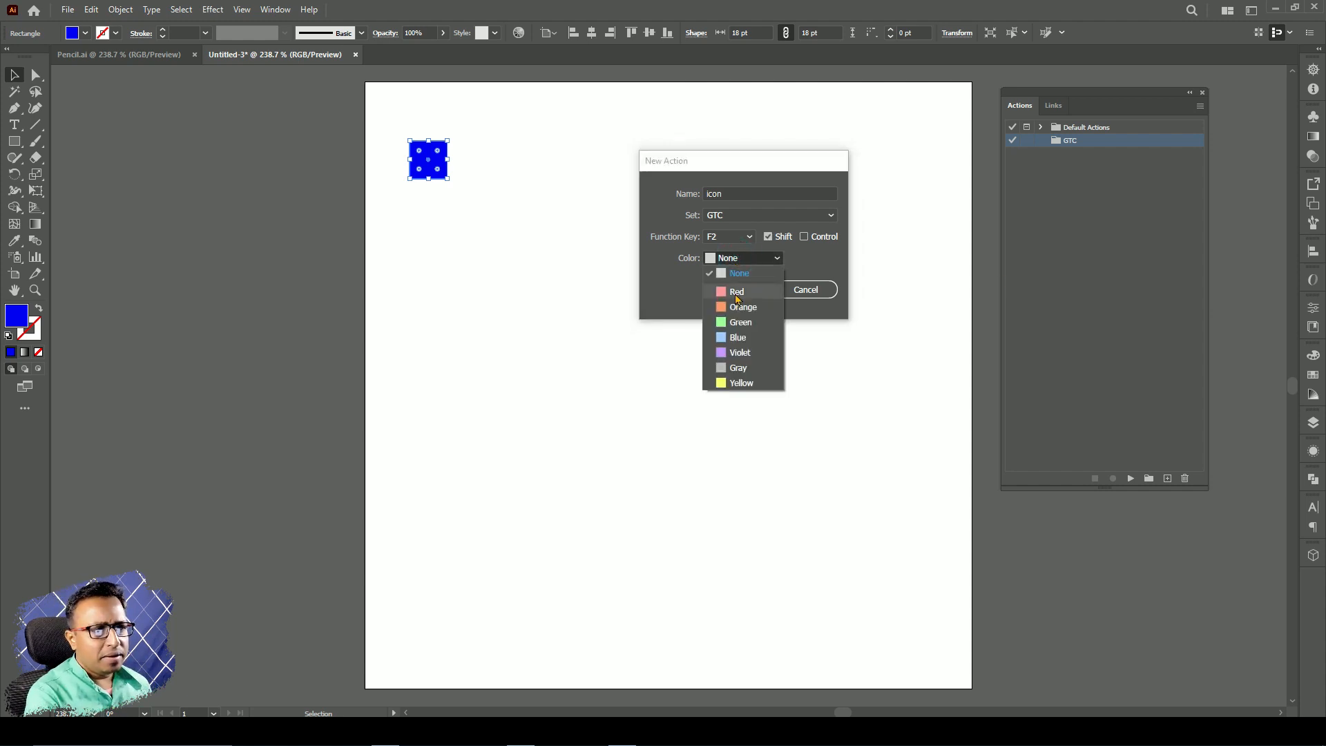
click(737, 292)
click(751, 293)
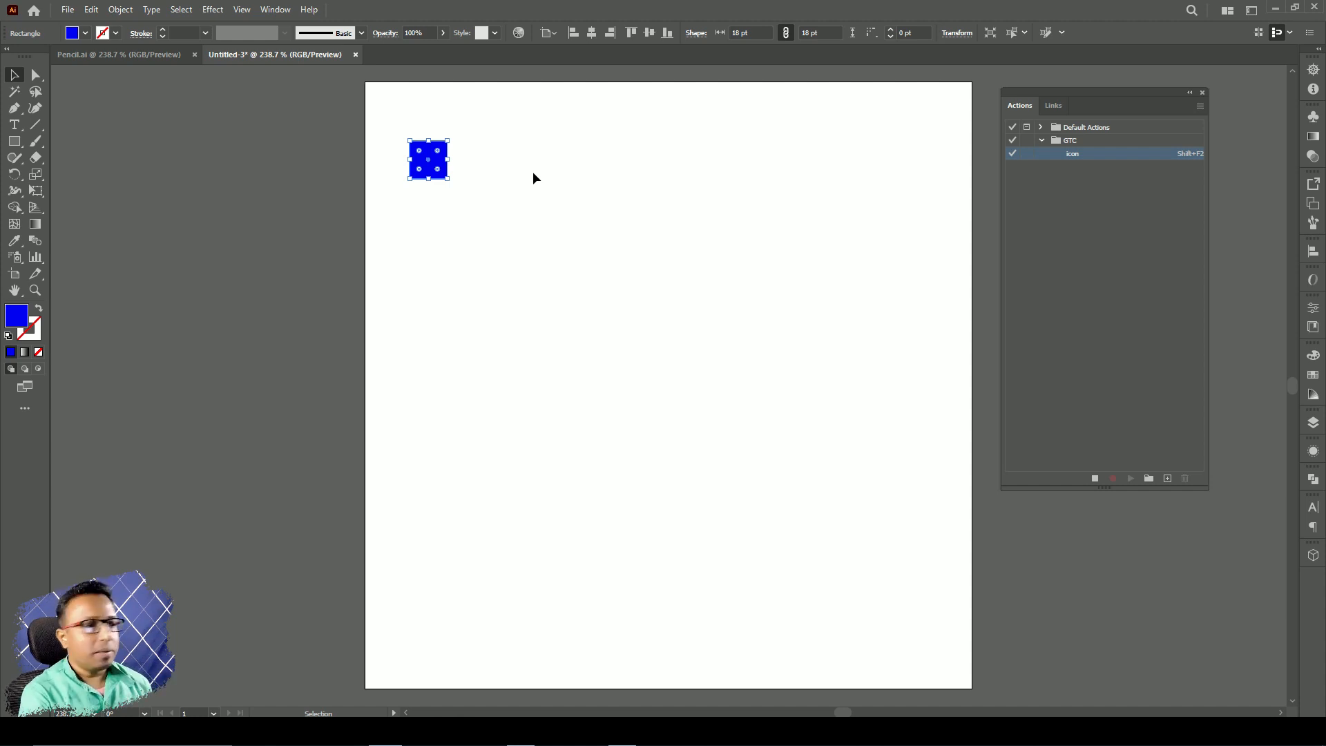
Step: Set up a Transform Each on the blue square with horizontal and vertical scale at 150%
right_click(432, 153)
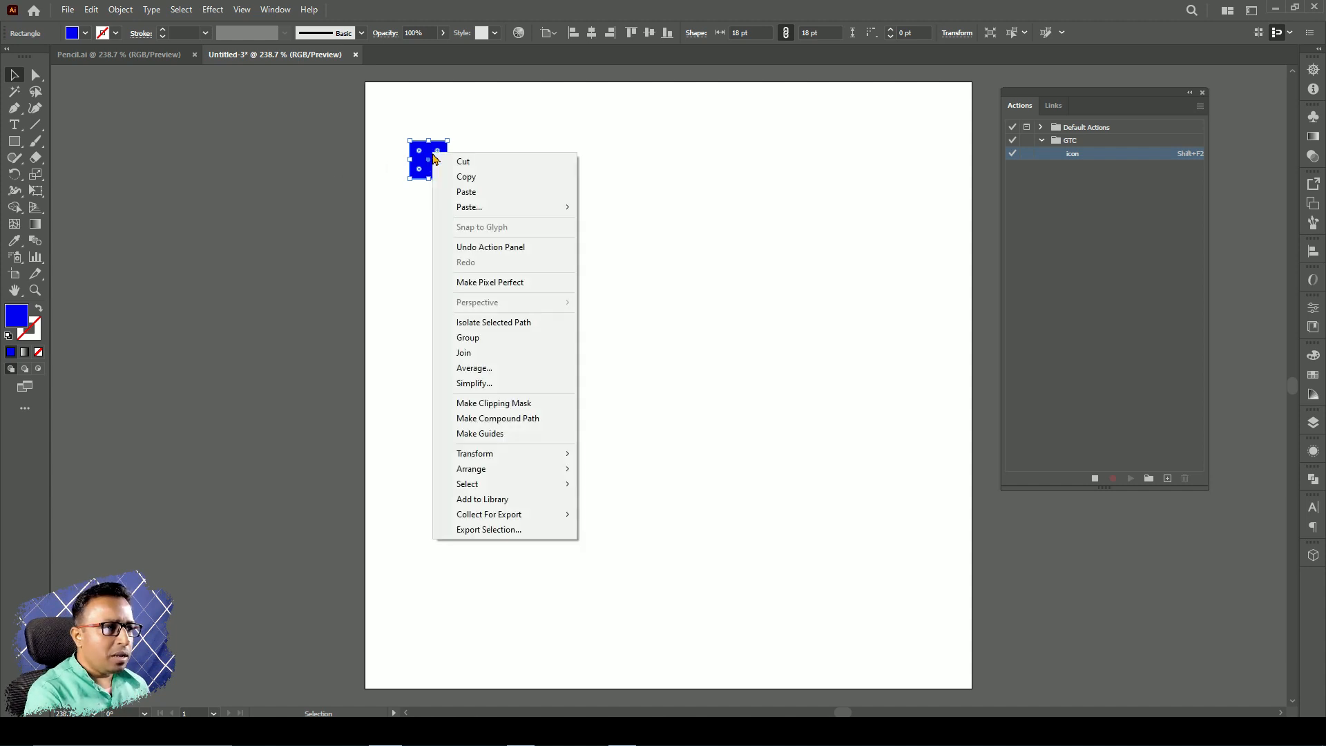
mouse_move(514, 461)
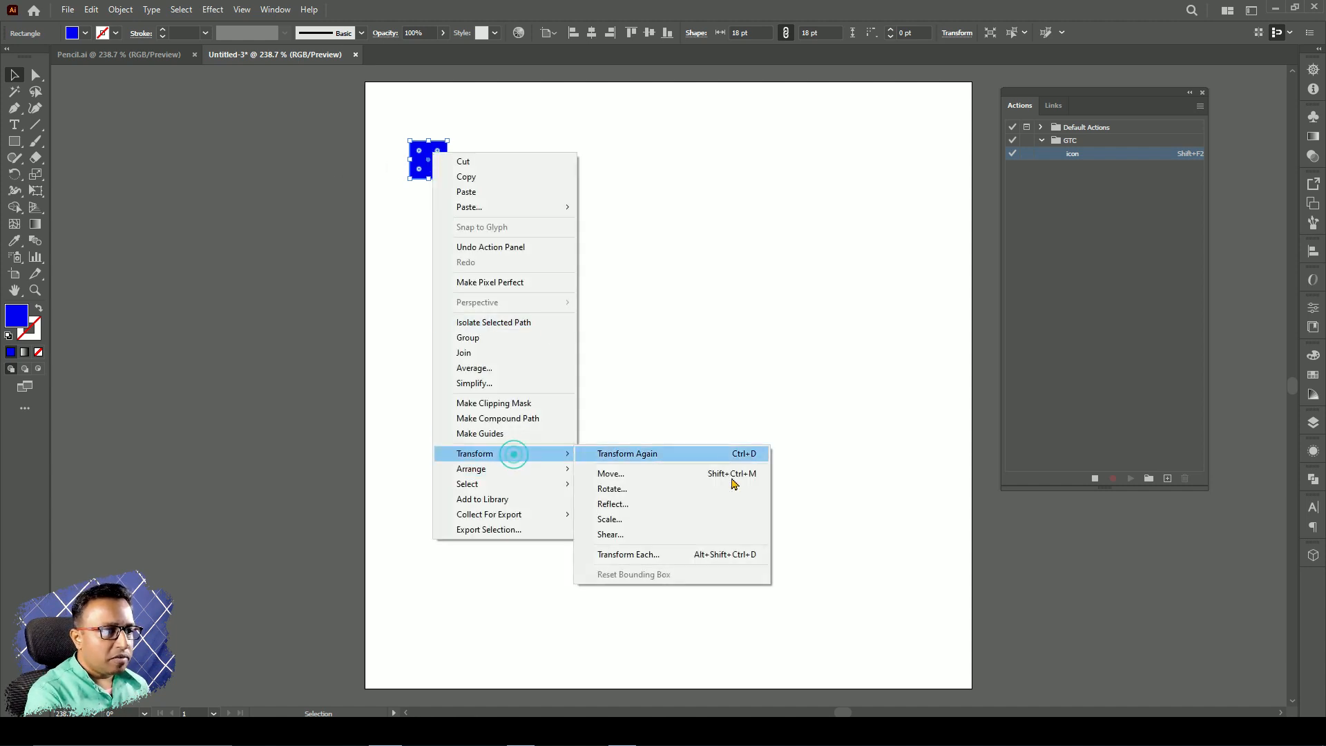
click(666, 562)
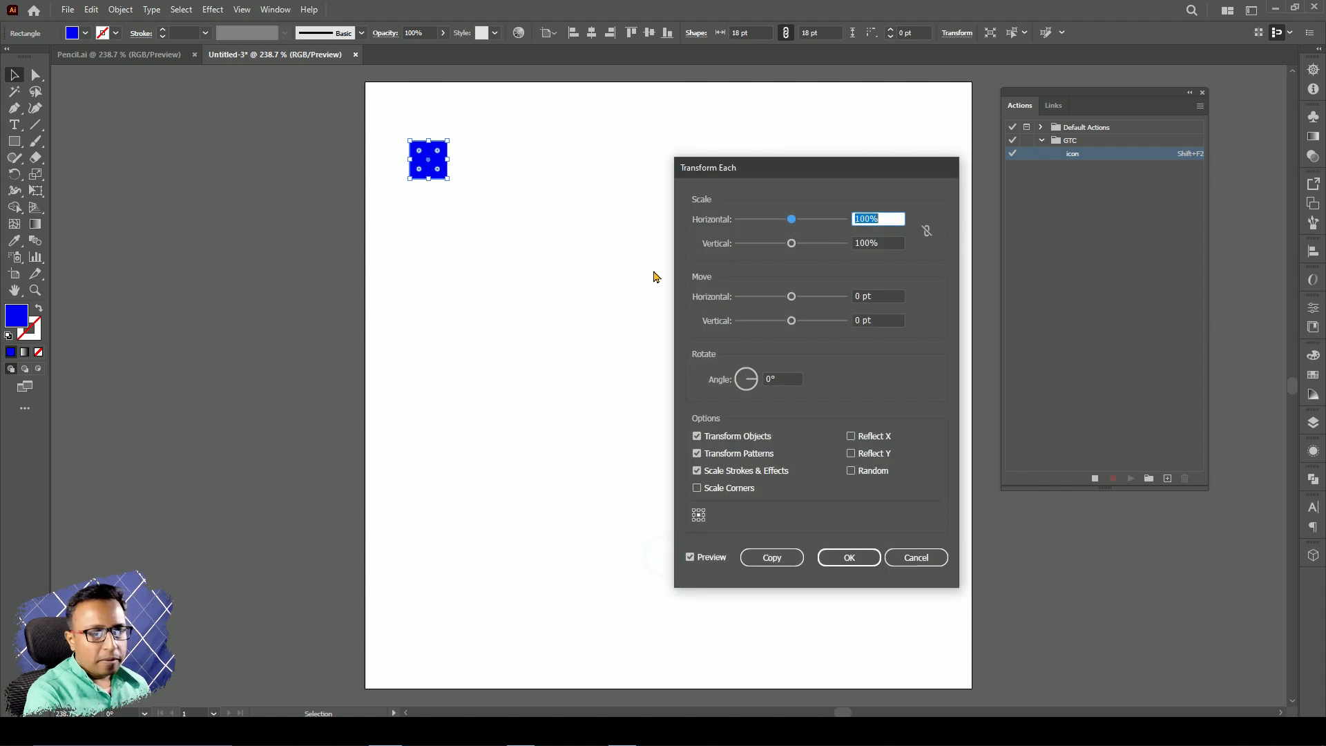
drag(824, 172, 813, 163)
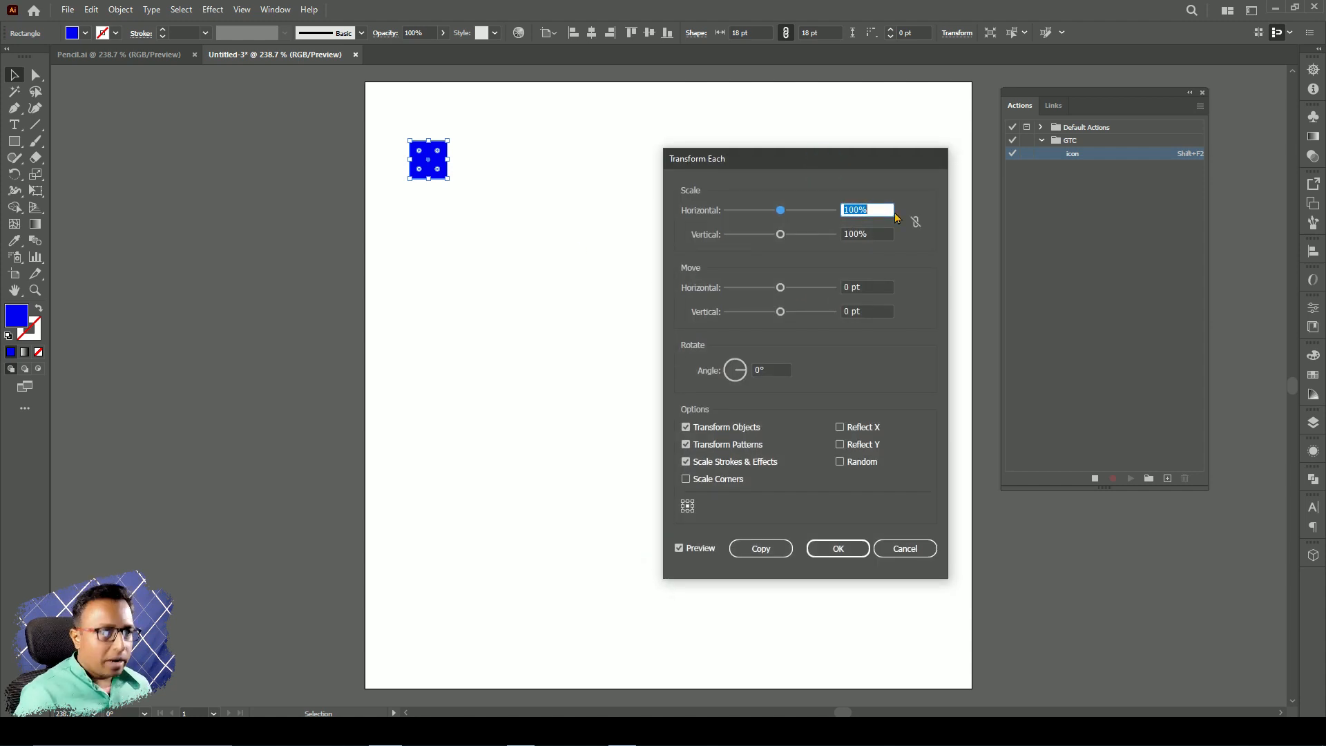
text(150)
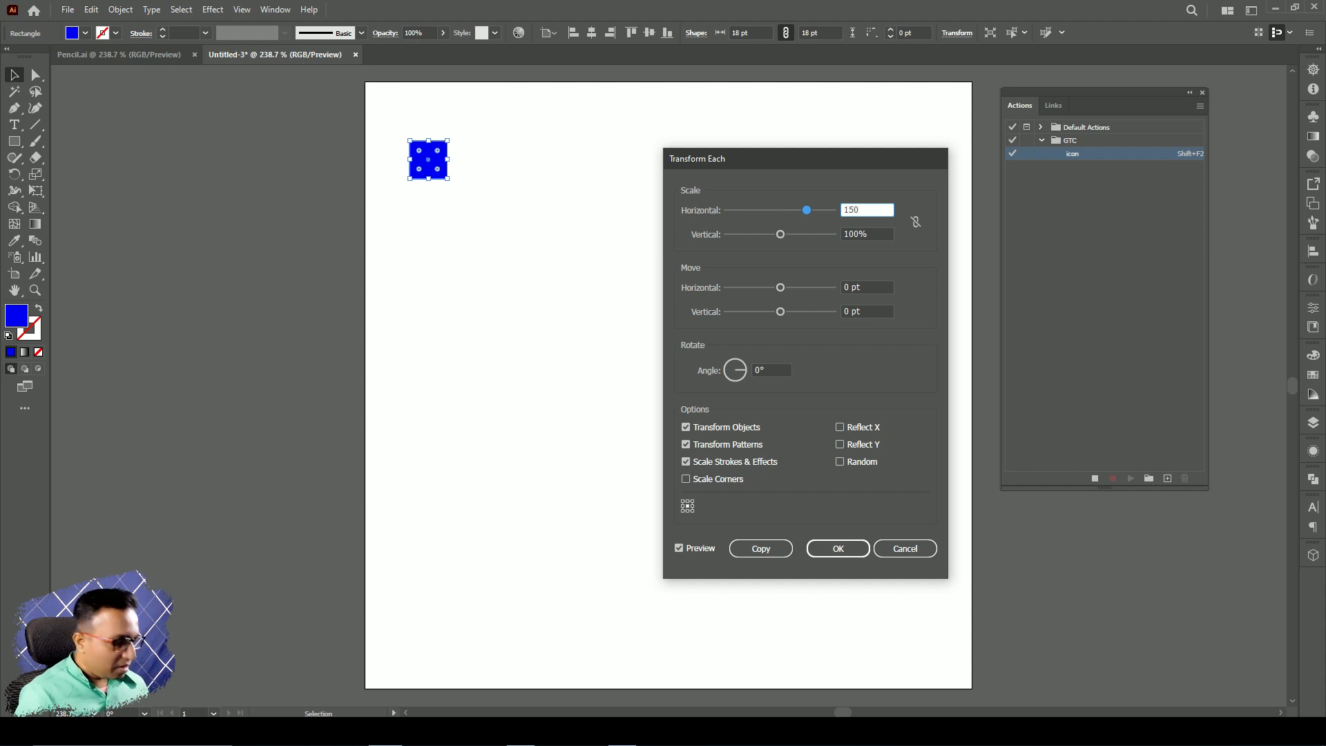
key(Tab)
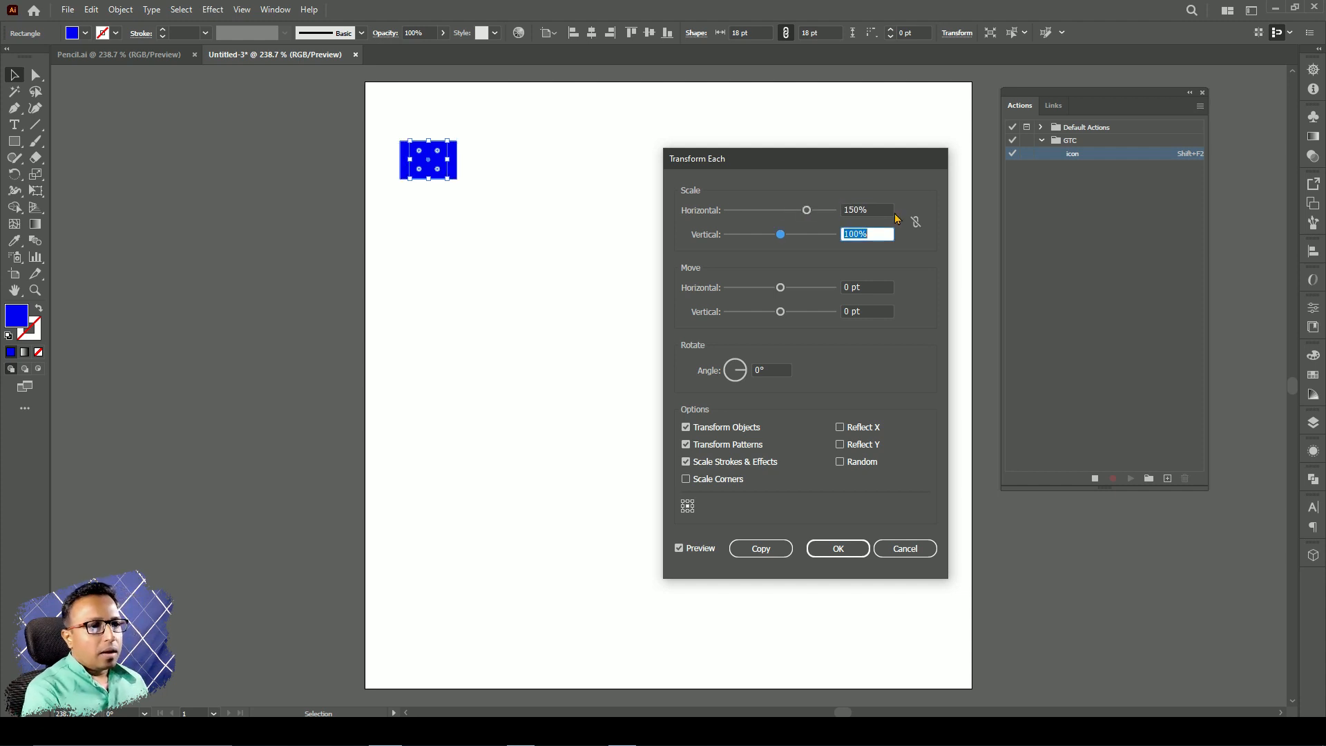
text(150)
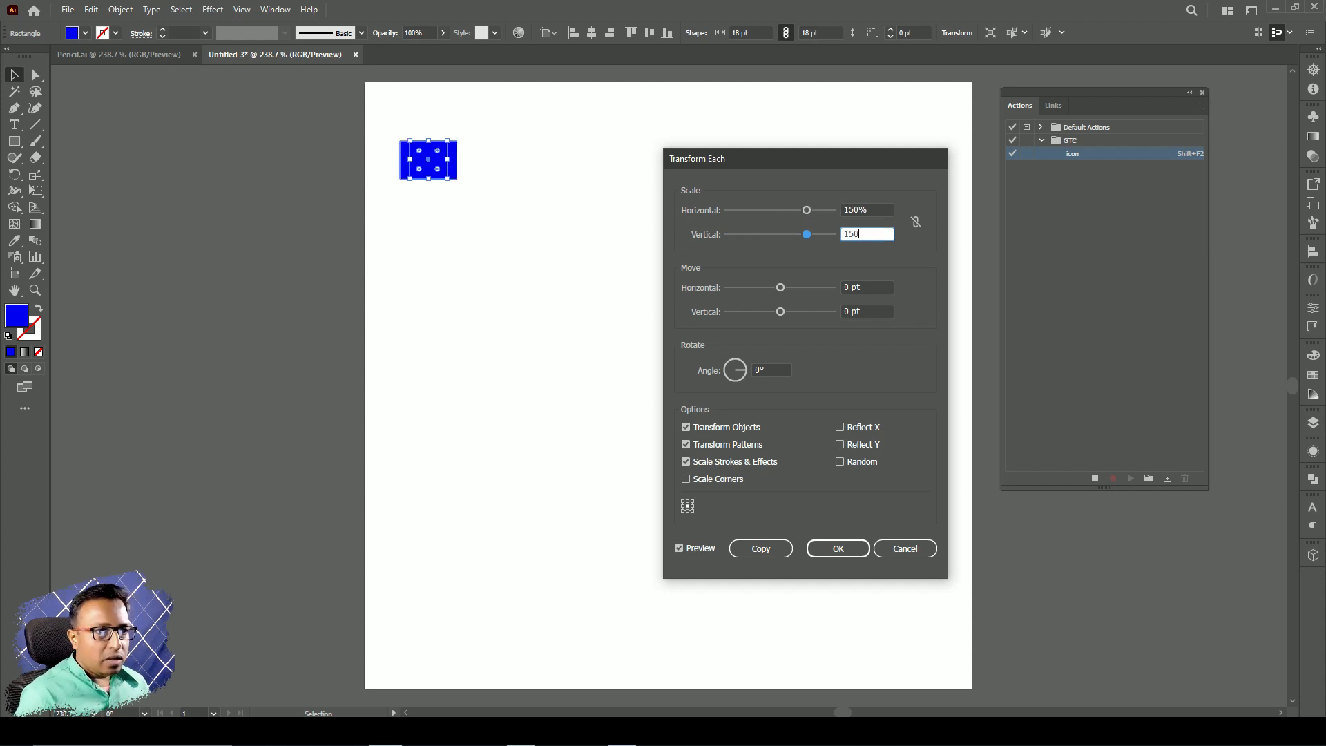
key(Tab)
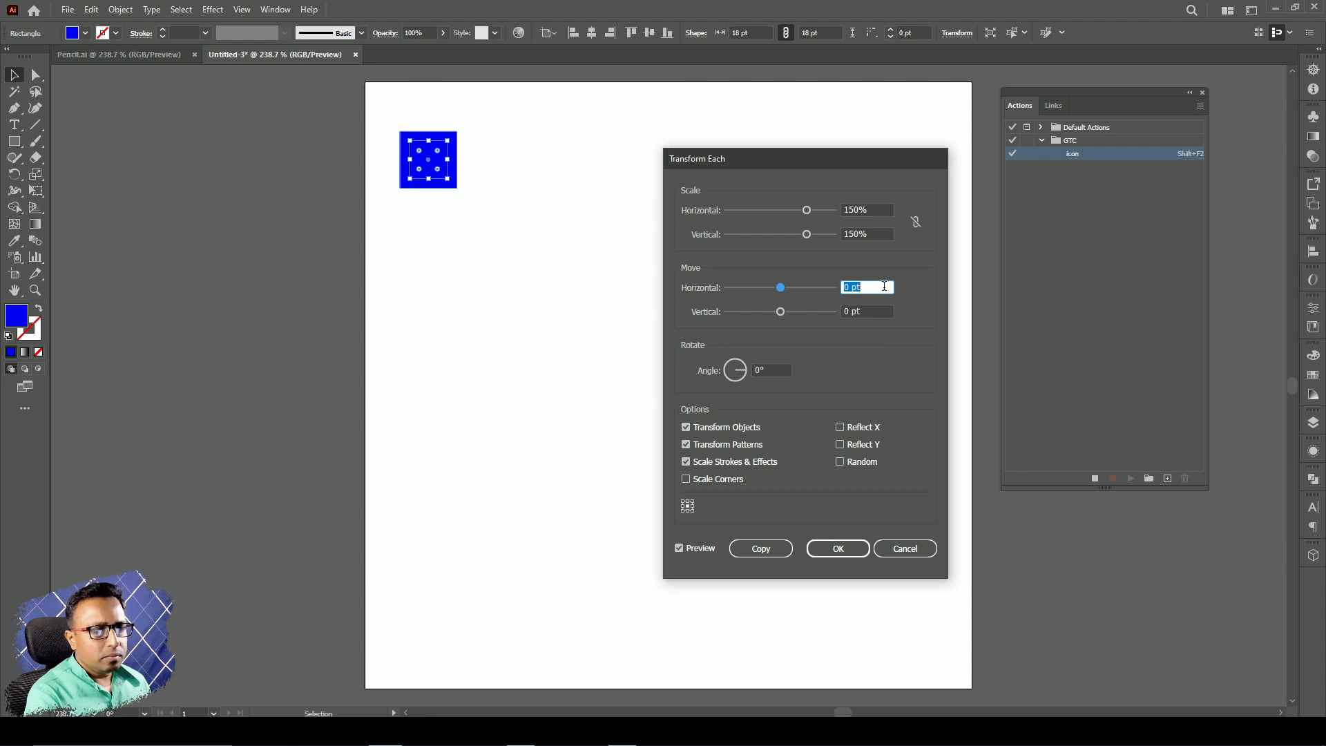
Step: Apply the transform as a copy moved 50 pt horizontally and stop recording the icon action
text(50)
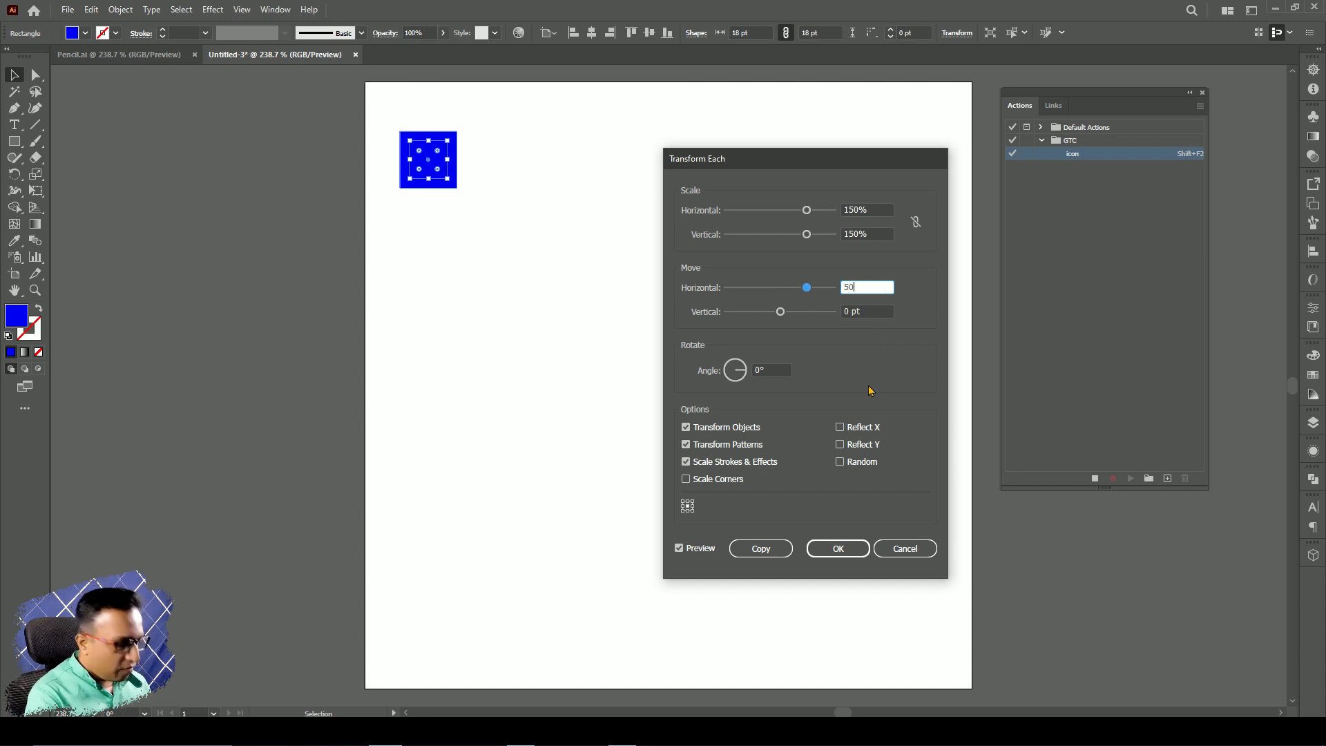
key(Tab)
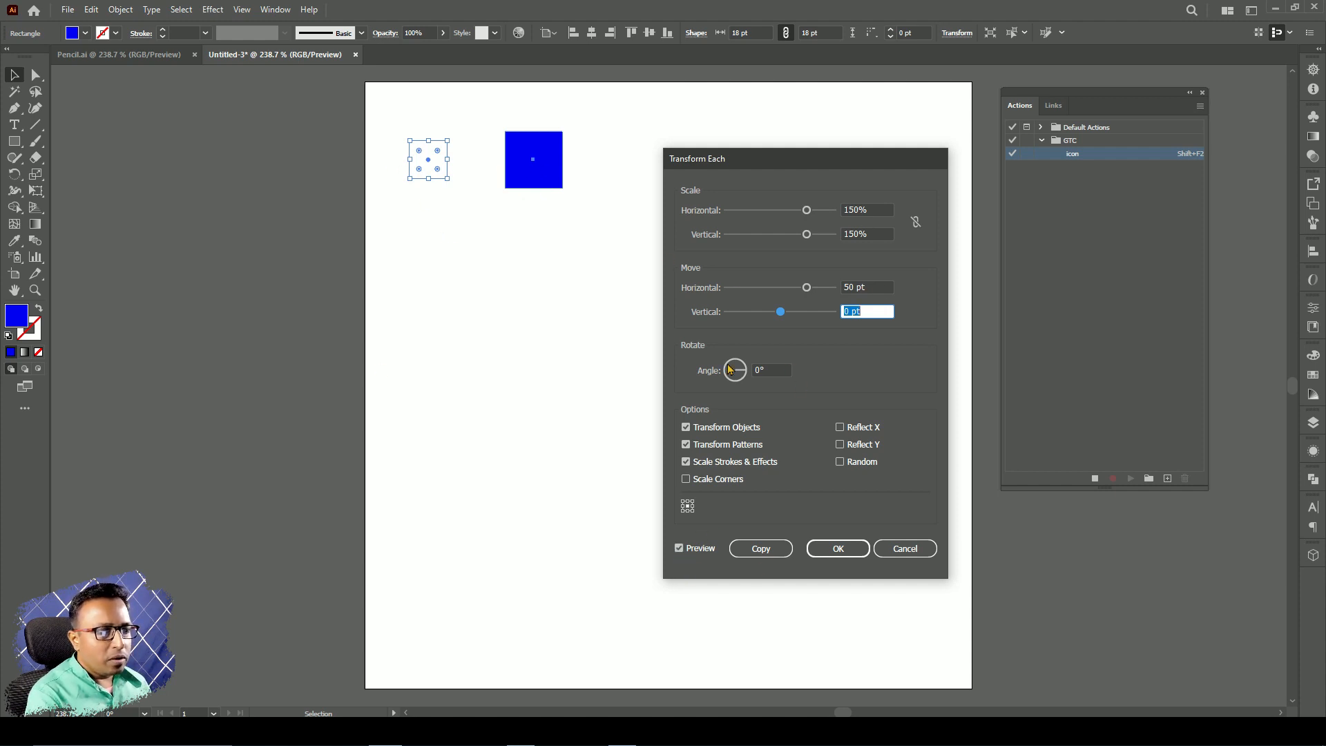
click(763, 550)
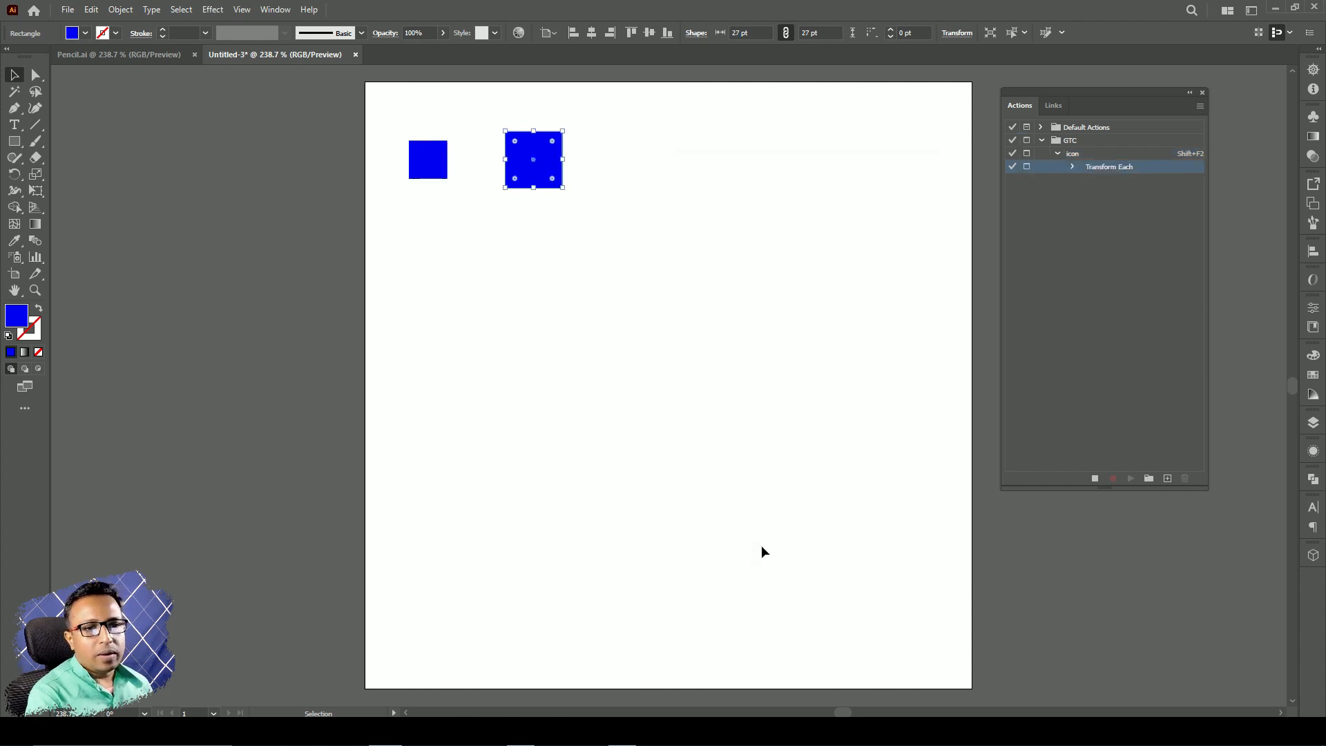
click(1096, 481)
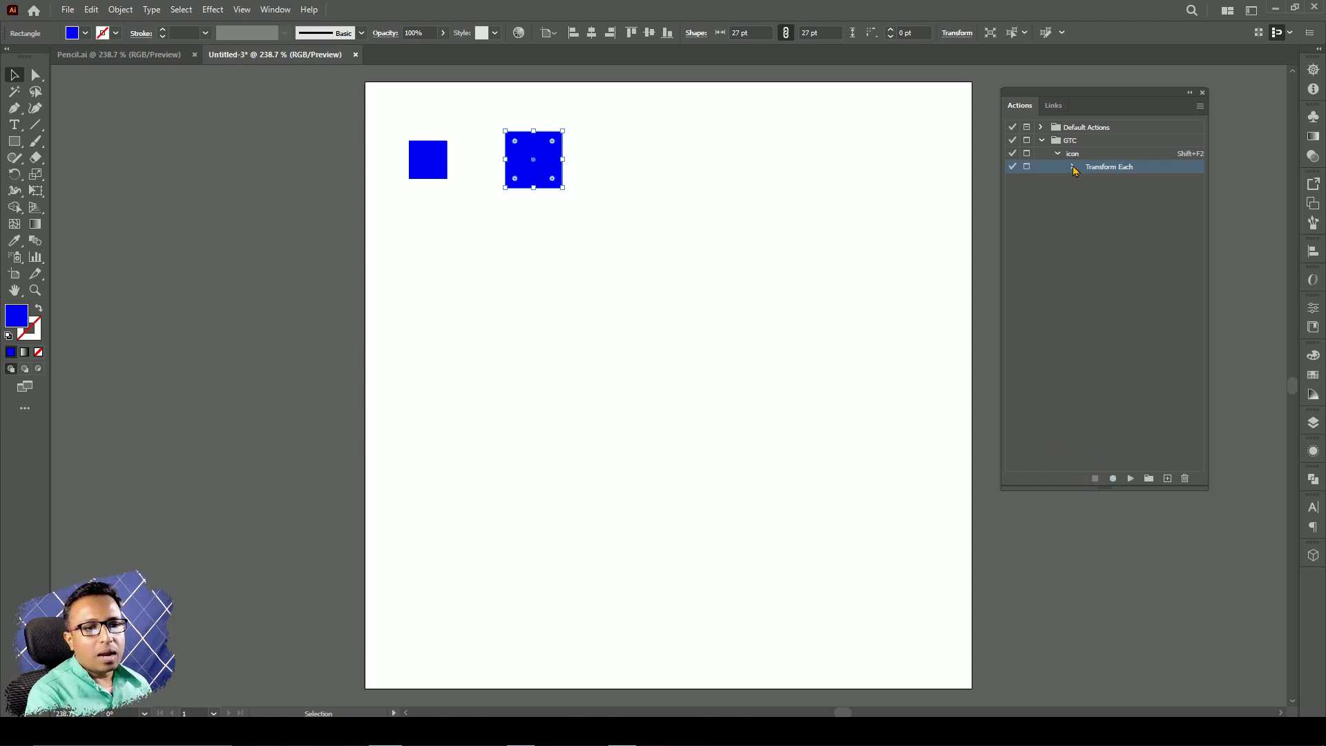
Step: Try to play the icon action on the larger blue square, cancelling its Transform Each settings
click(699, 264)
click(555, 177)
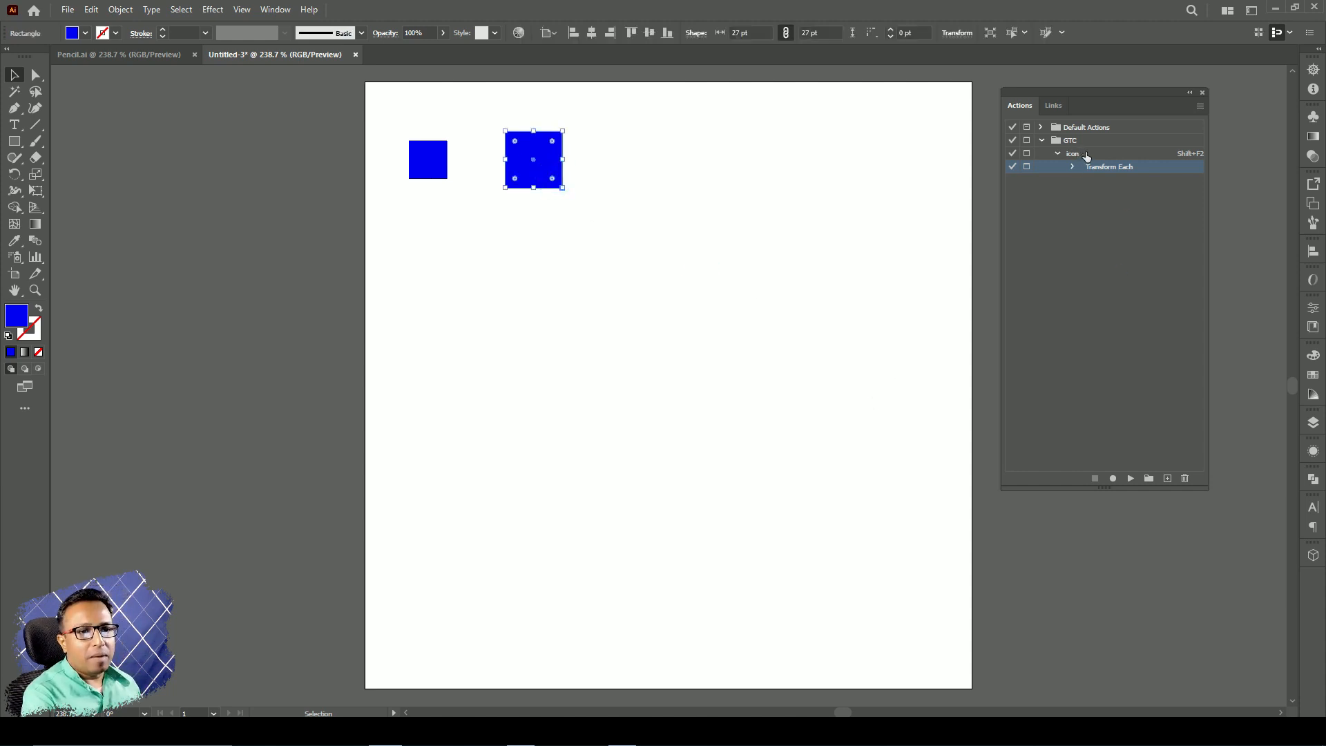
click(1074, 152)
click(1130, 478)
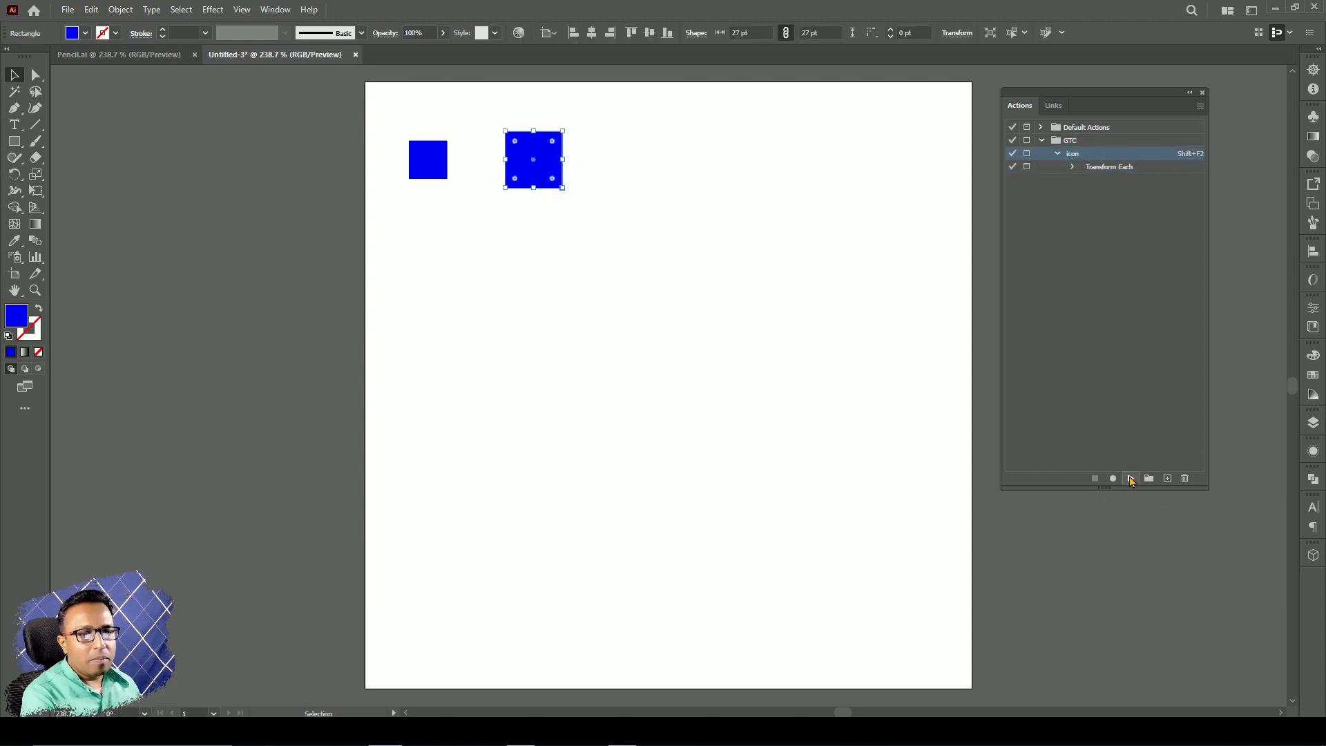
drag(757, 156, 746, 226)
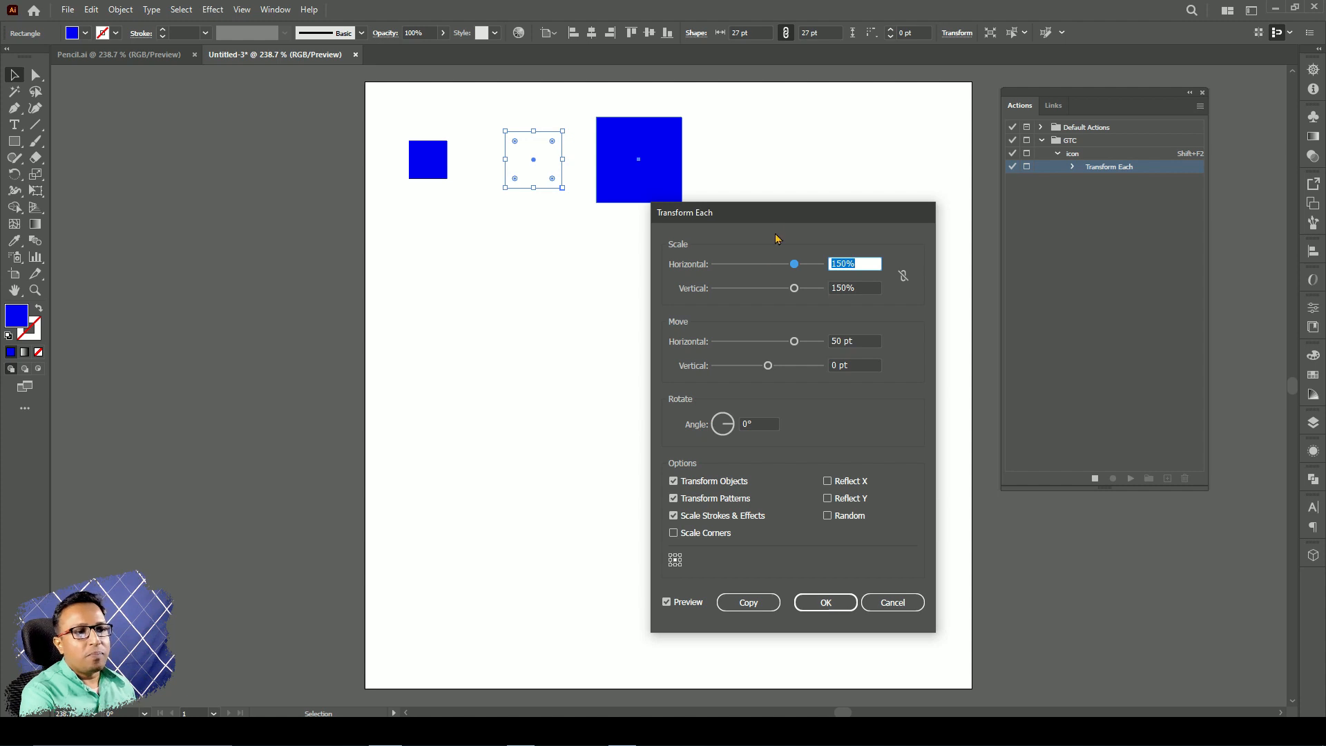
click(893, 604)
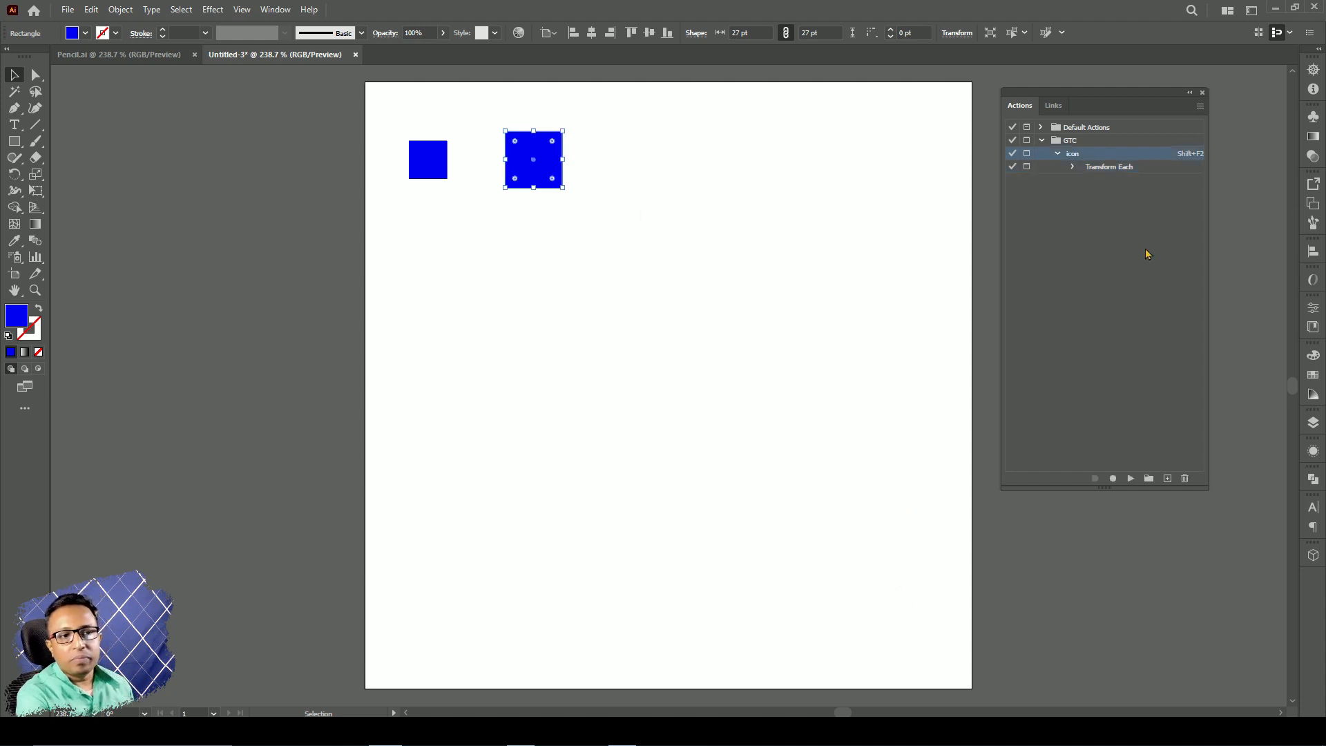
Step: Turn off the dialog for the icon action's Transform Each step and play the action on the larger blue square
click(1026, 169)
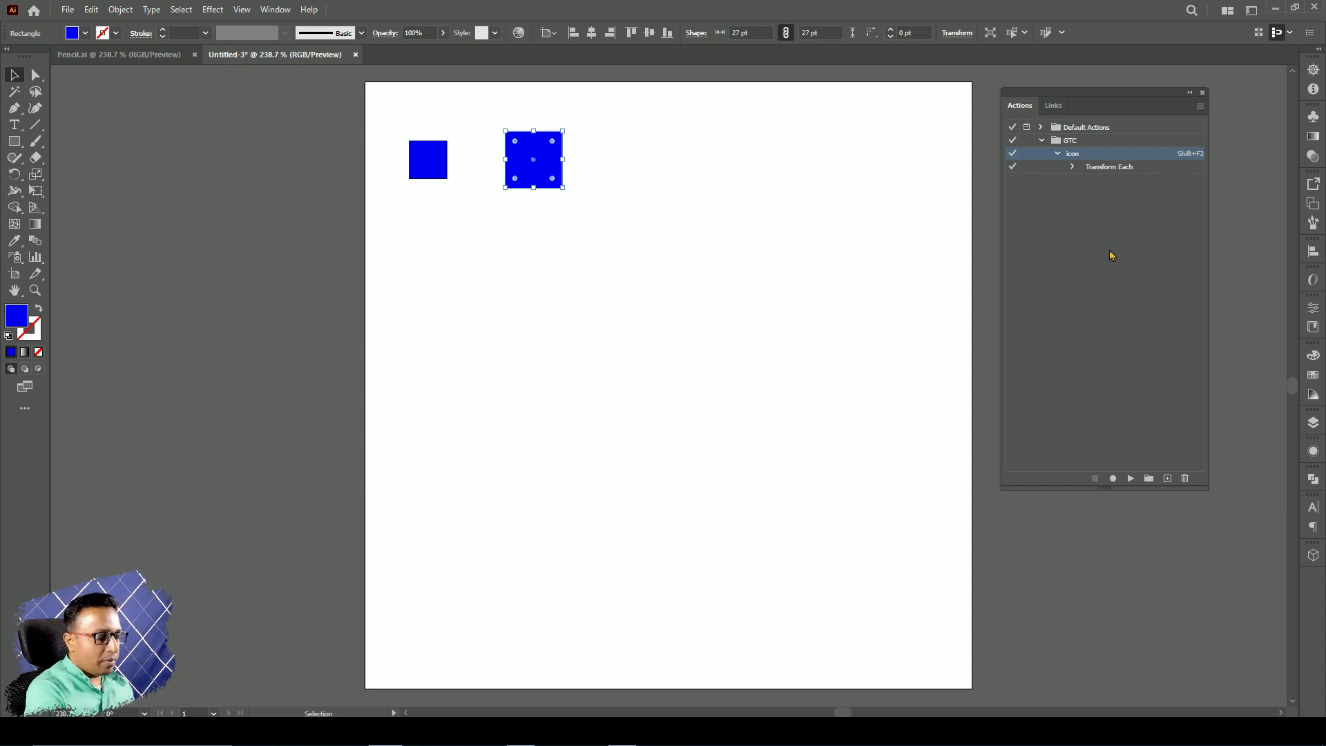
key(shift+F2)
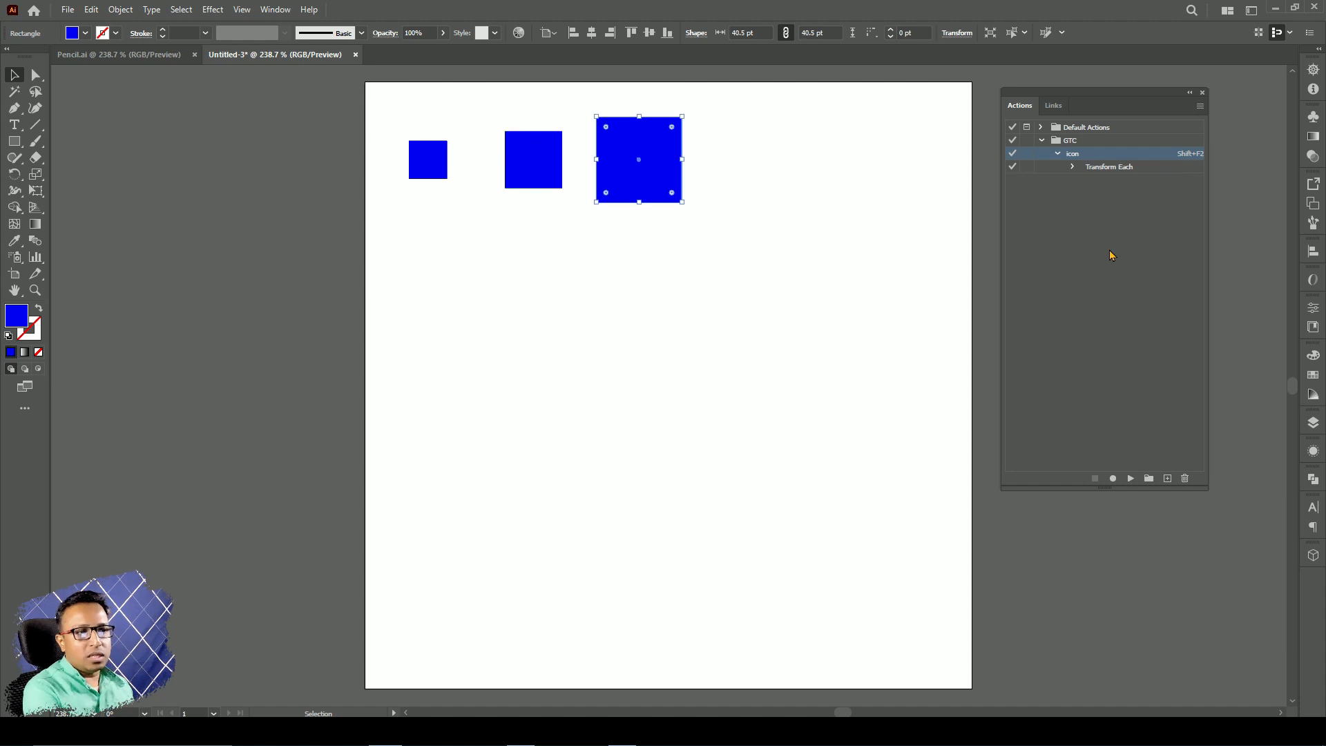
click(823, 222)
click(429, 378)
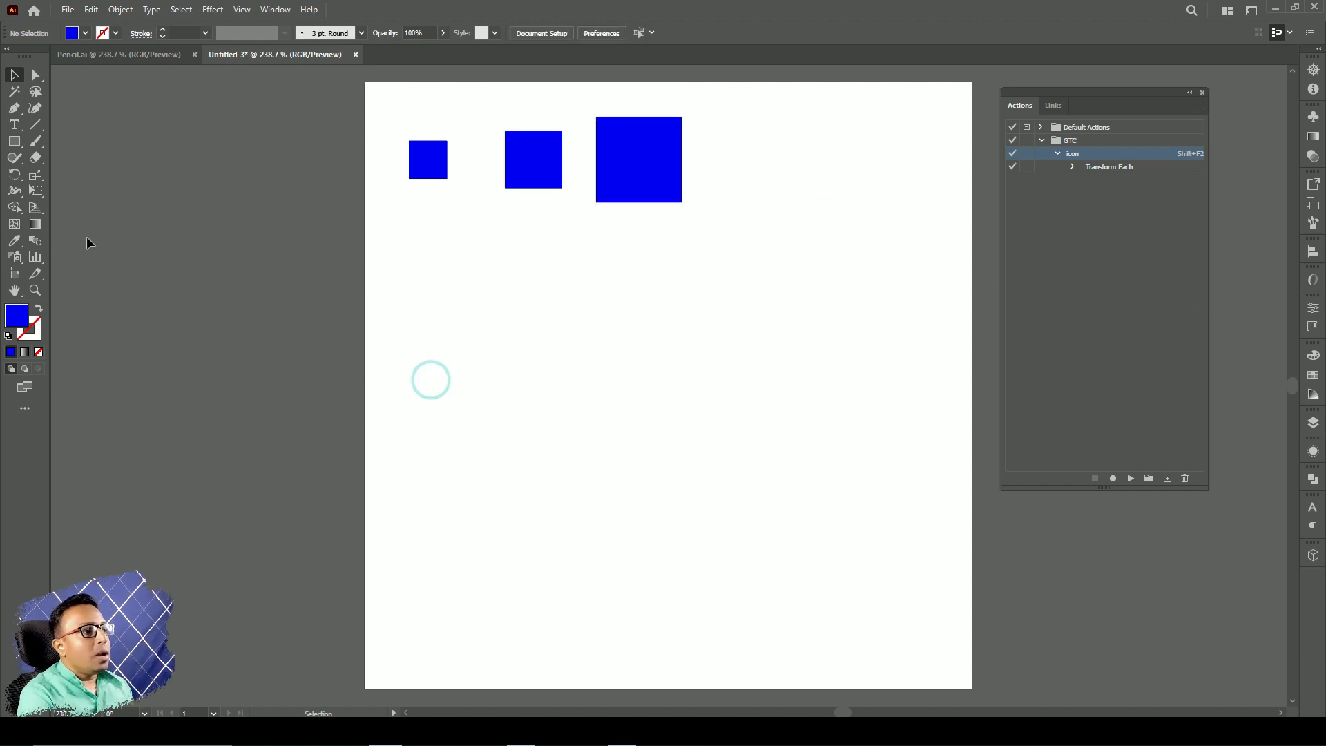
Step: Draw a cyan five-pointed star of about 41 × 39 pt below the smallest square
drag(17, 144, 67, 207)
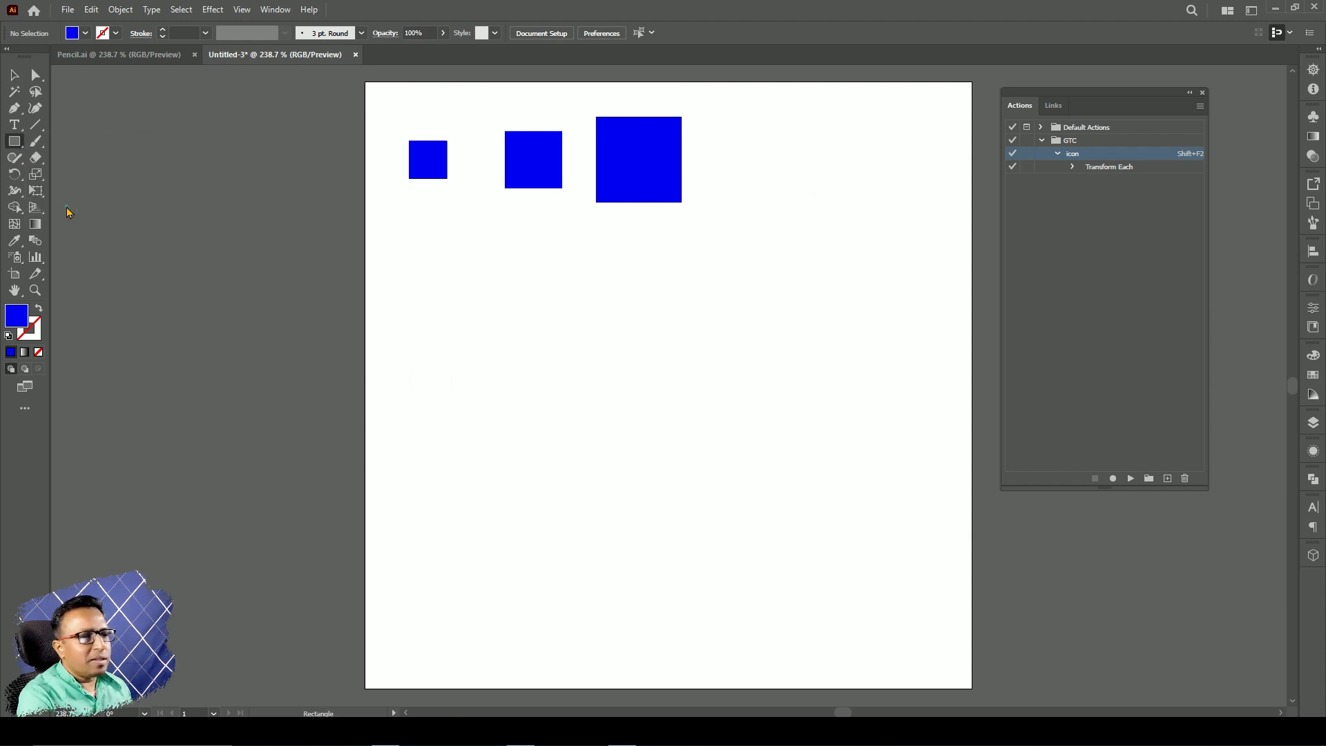
click(85, 34)
click(77, 56)
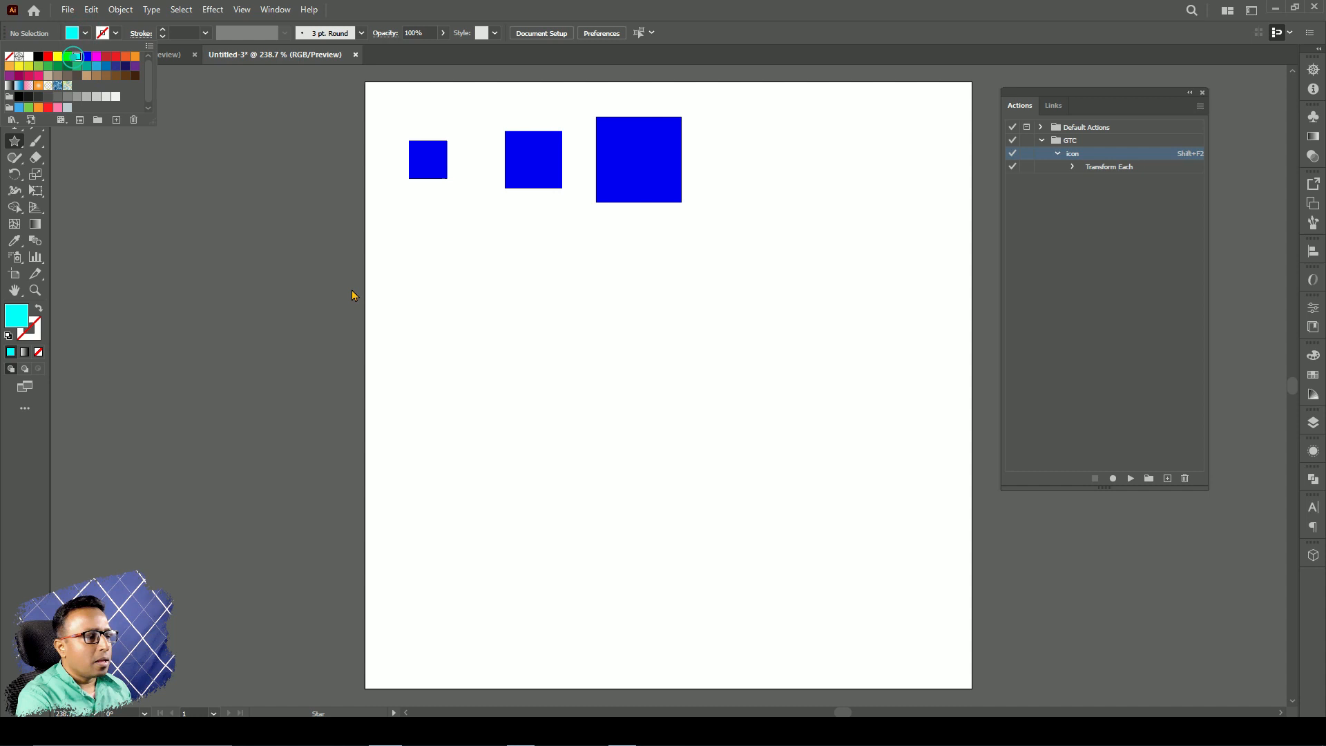
click(398, 321)
drag(411, 320, 444, 373)
Step: Move the star slightly down and to the right, play the icon action on it, and deselect the result
key(v)
drag(420, 329, 445, 347)
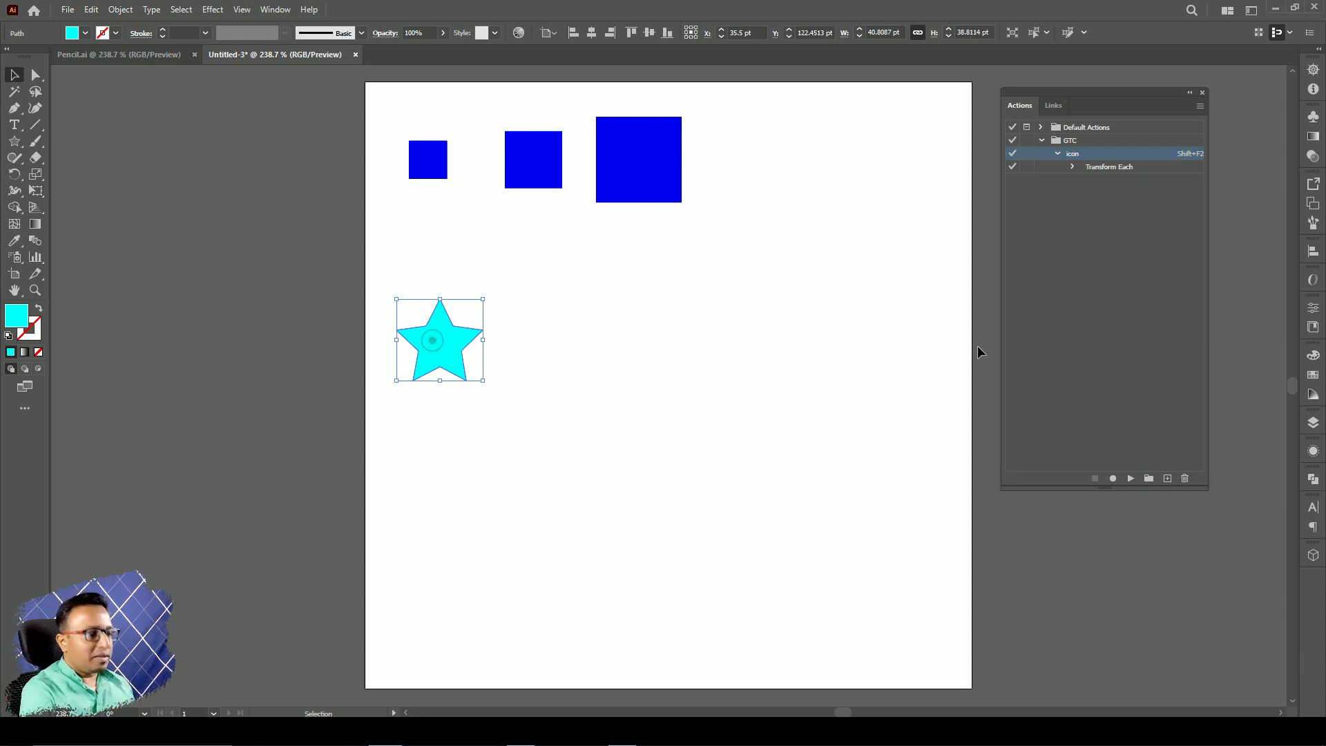
key(shift+F2)
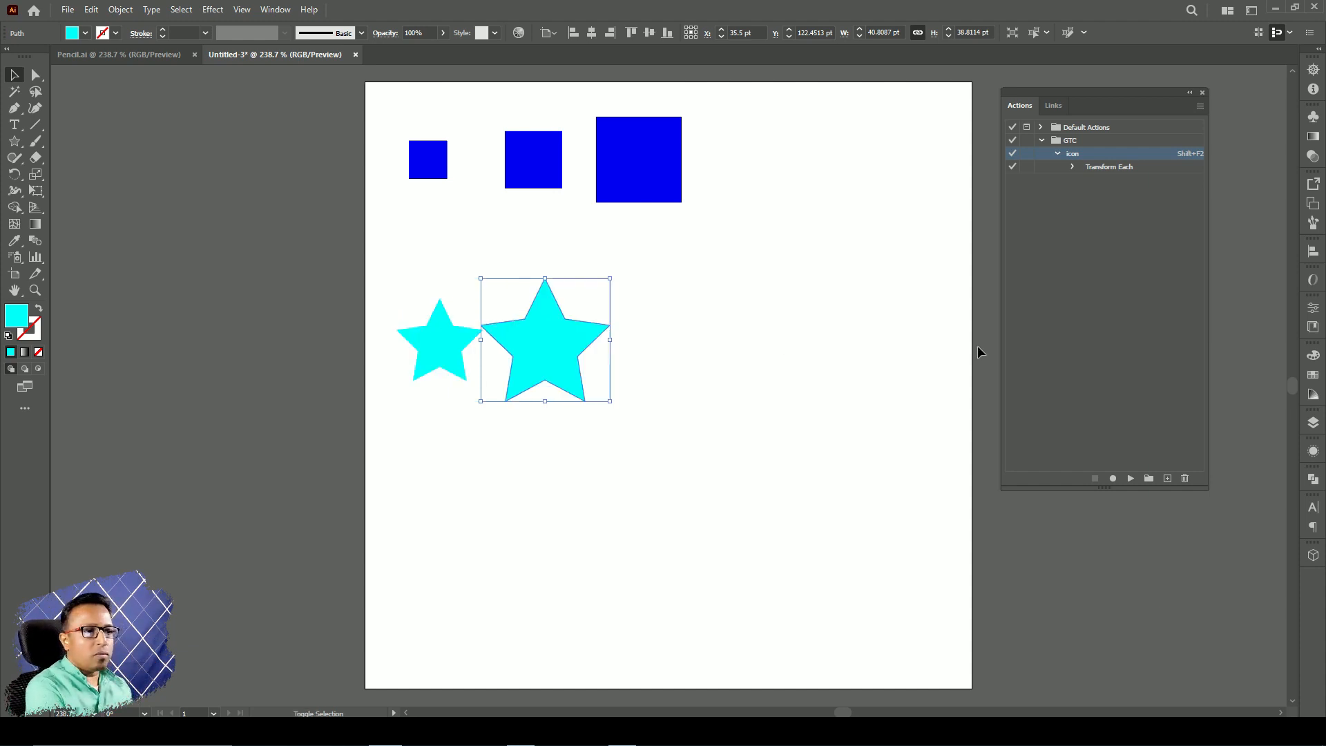
click(650, 345)
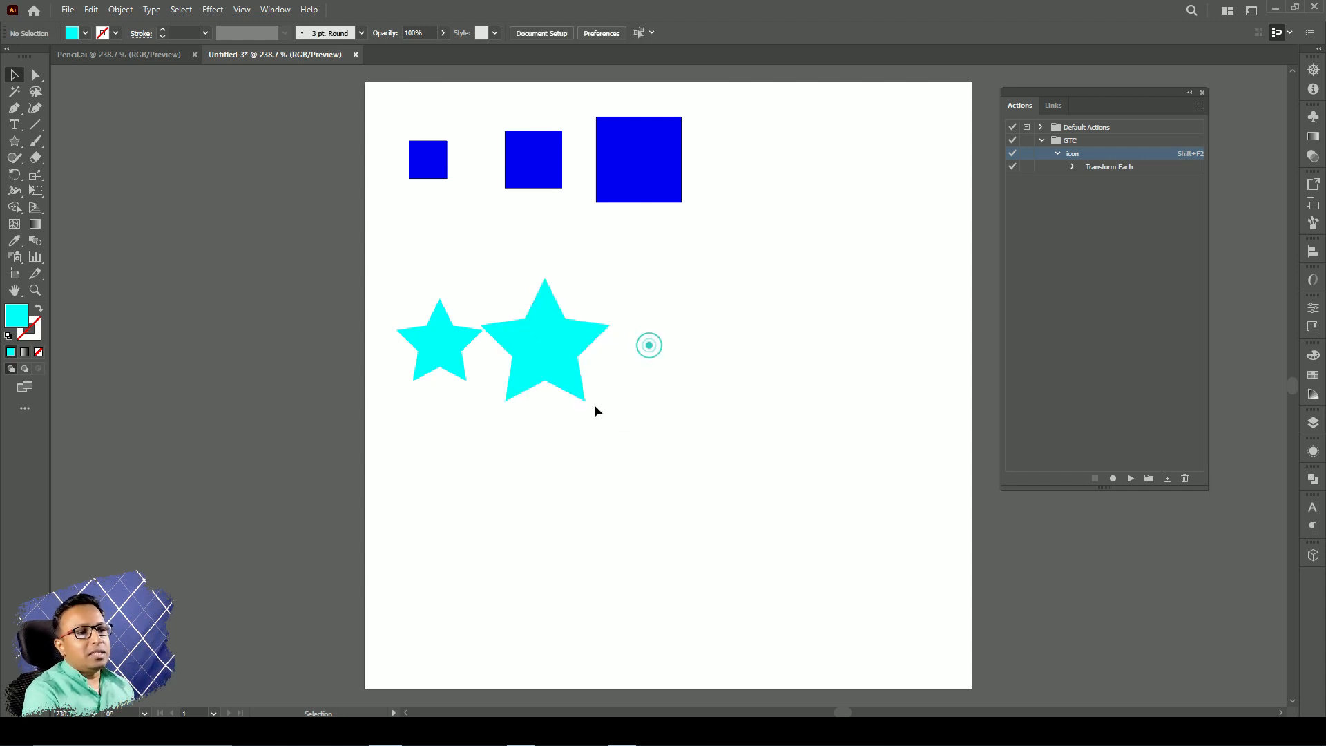
Step: Play the icon action on the largest blue square, undo the resulting copy, and clear the selection
click(440, 163)
click(532, 168)
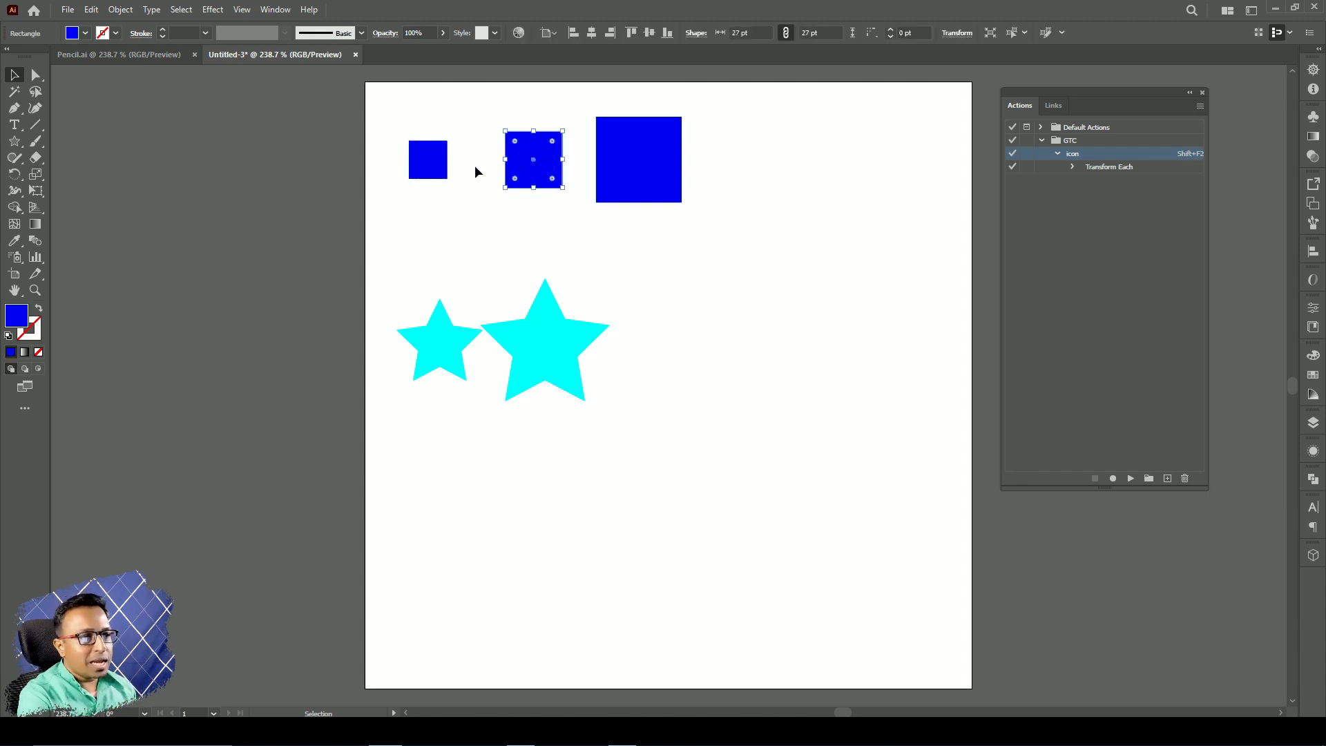
click(653, 161)
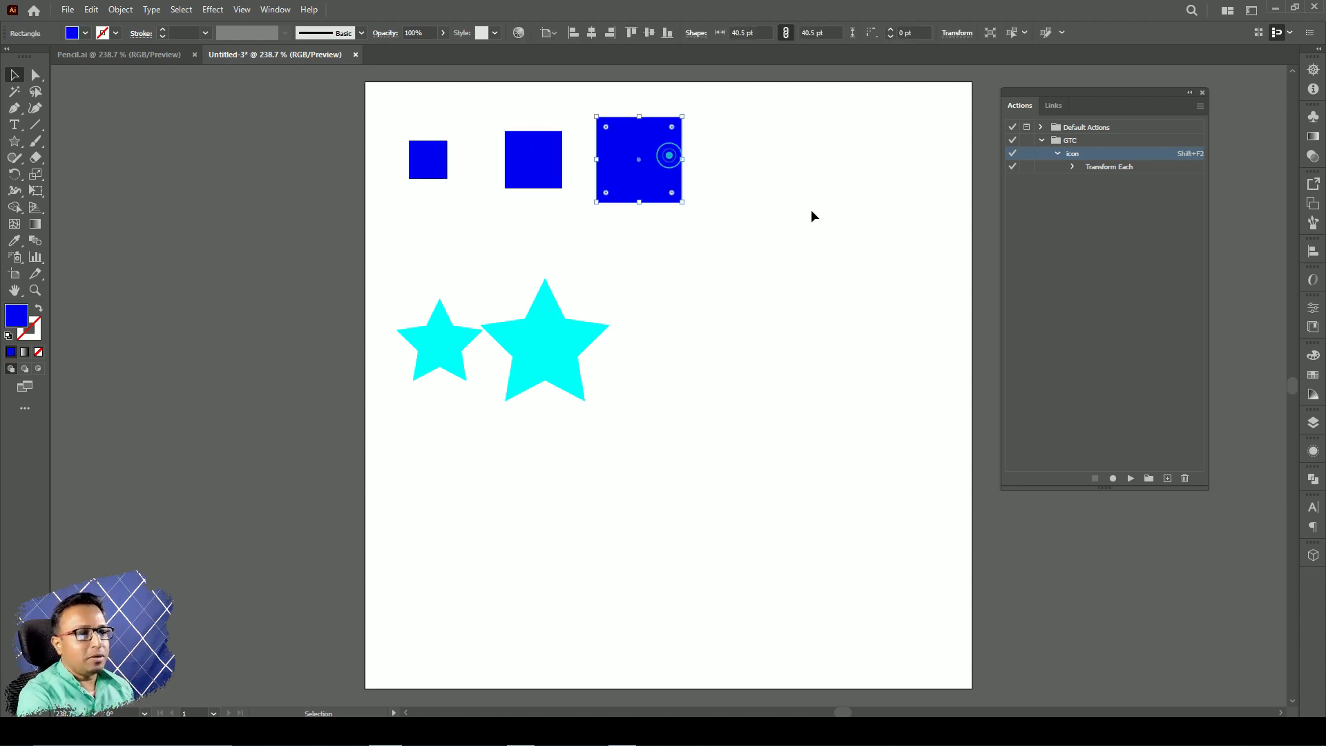
key(shift+F2)
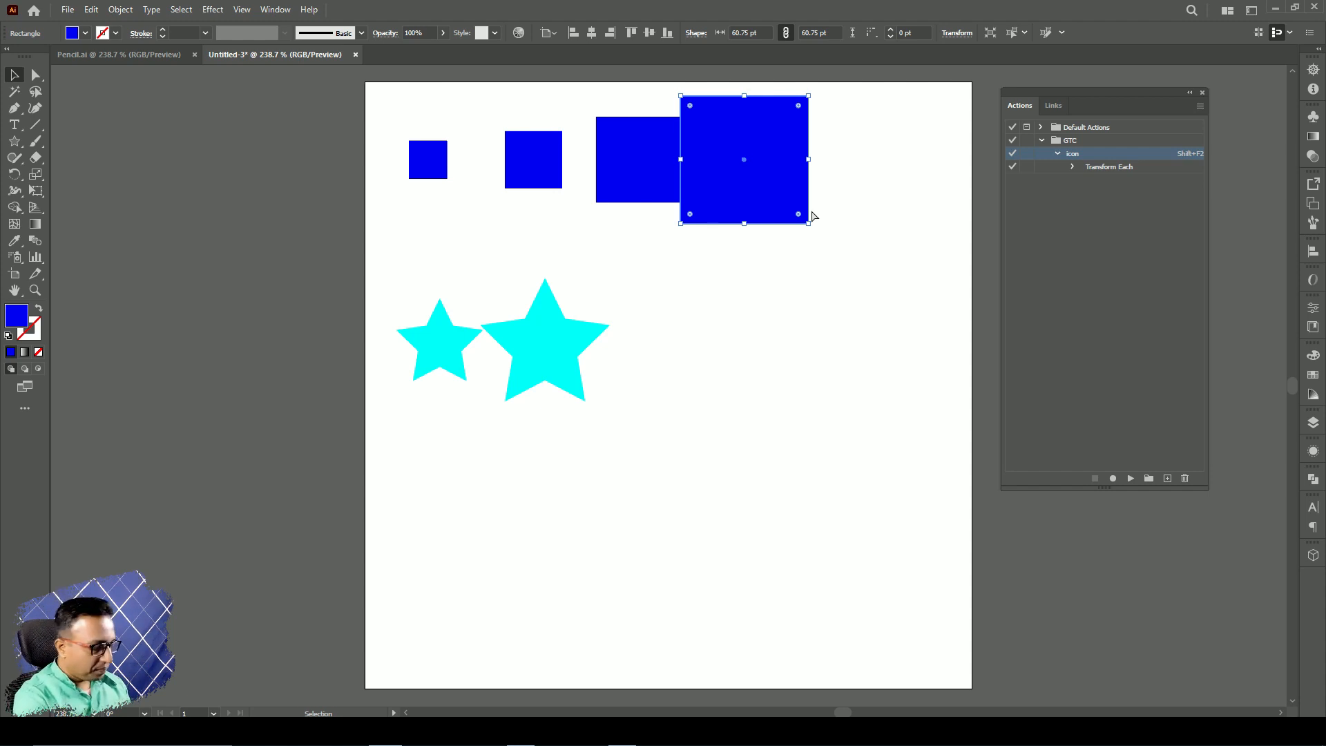
key(ctrl+z)
click(676, 336)
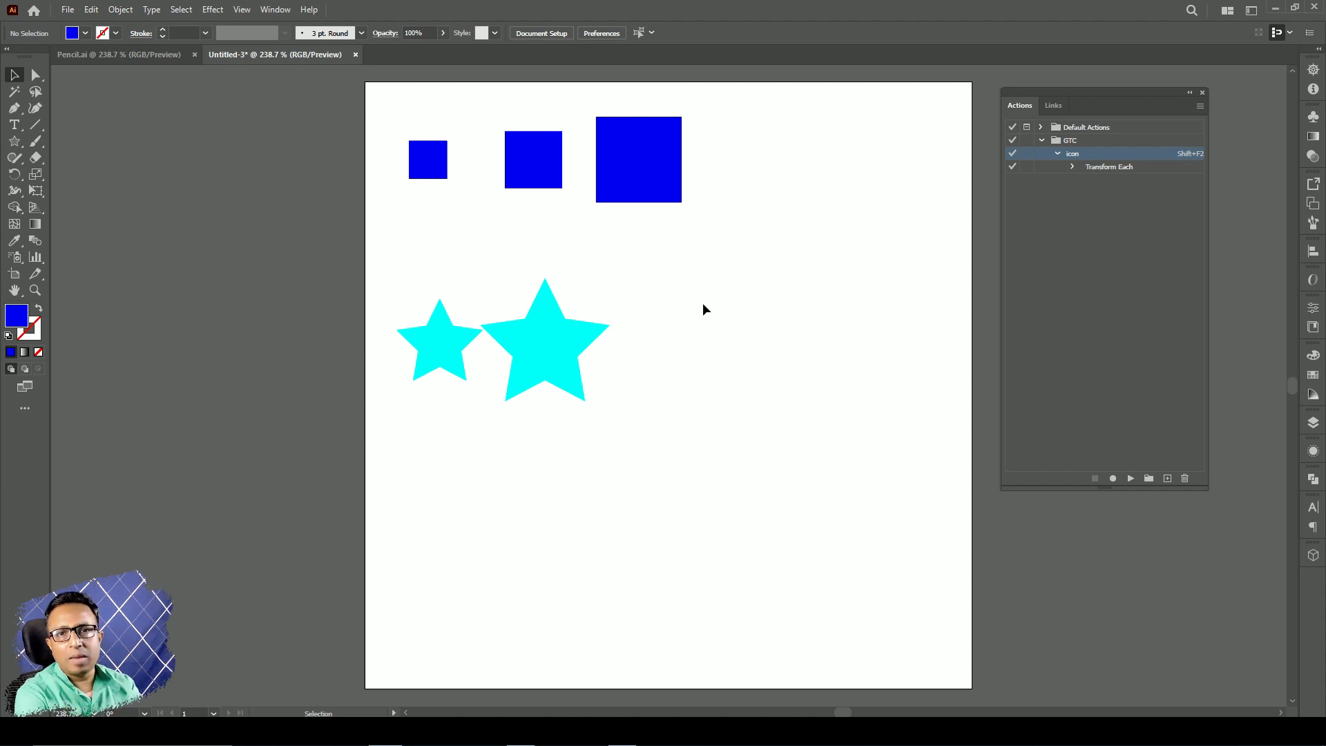
Step: Switch to the Pencil.ai document and scale the pencil group down to about 35 × 44 pt
click(156, 58)
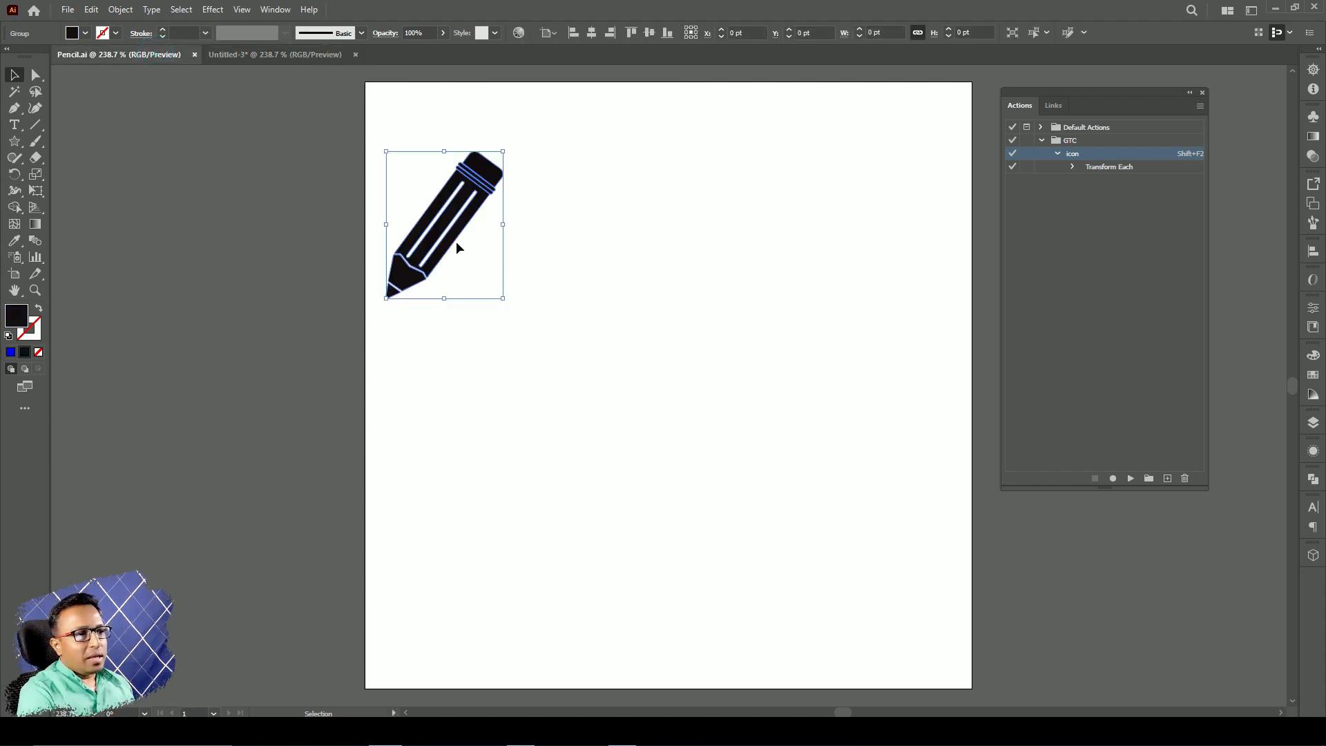
click(586, 212)
drag(527, 131, 352, 381)
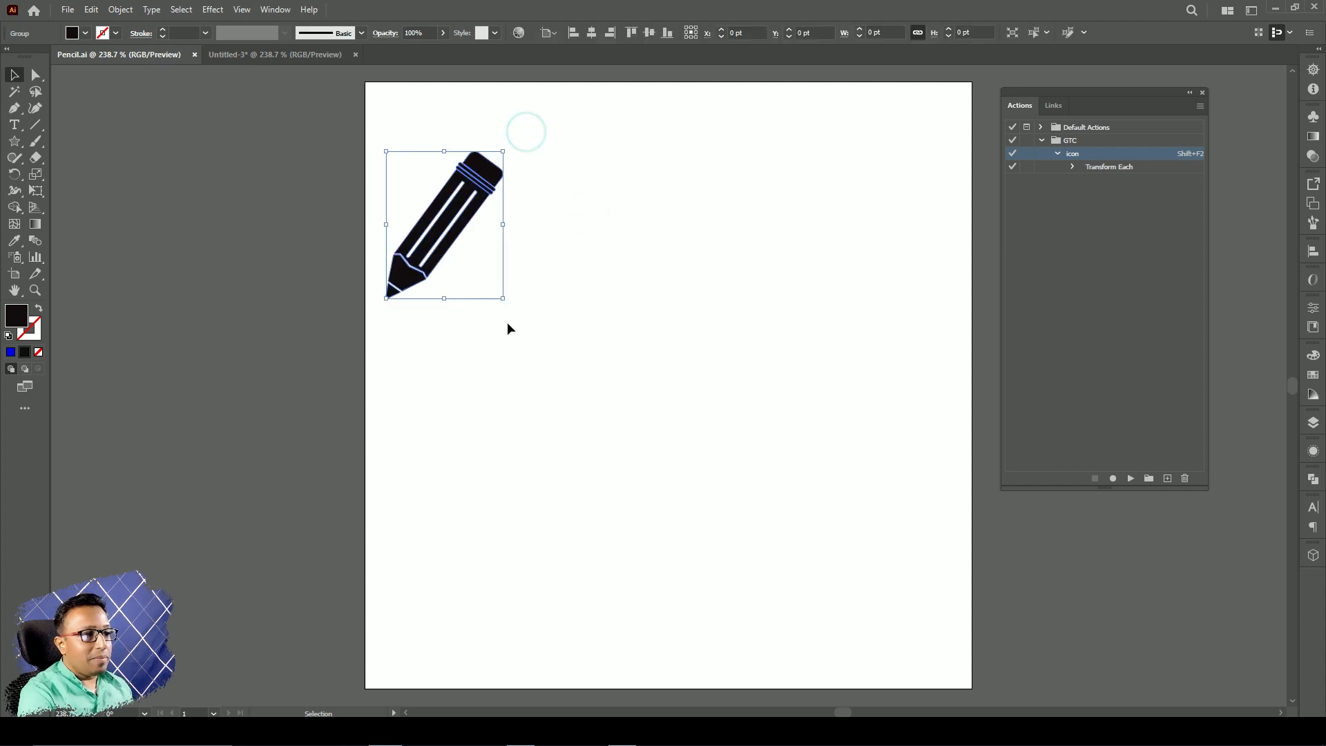
drag(502, 300, 464, 244)
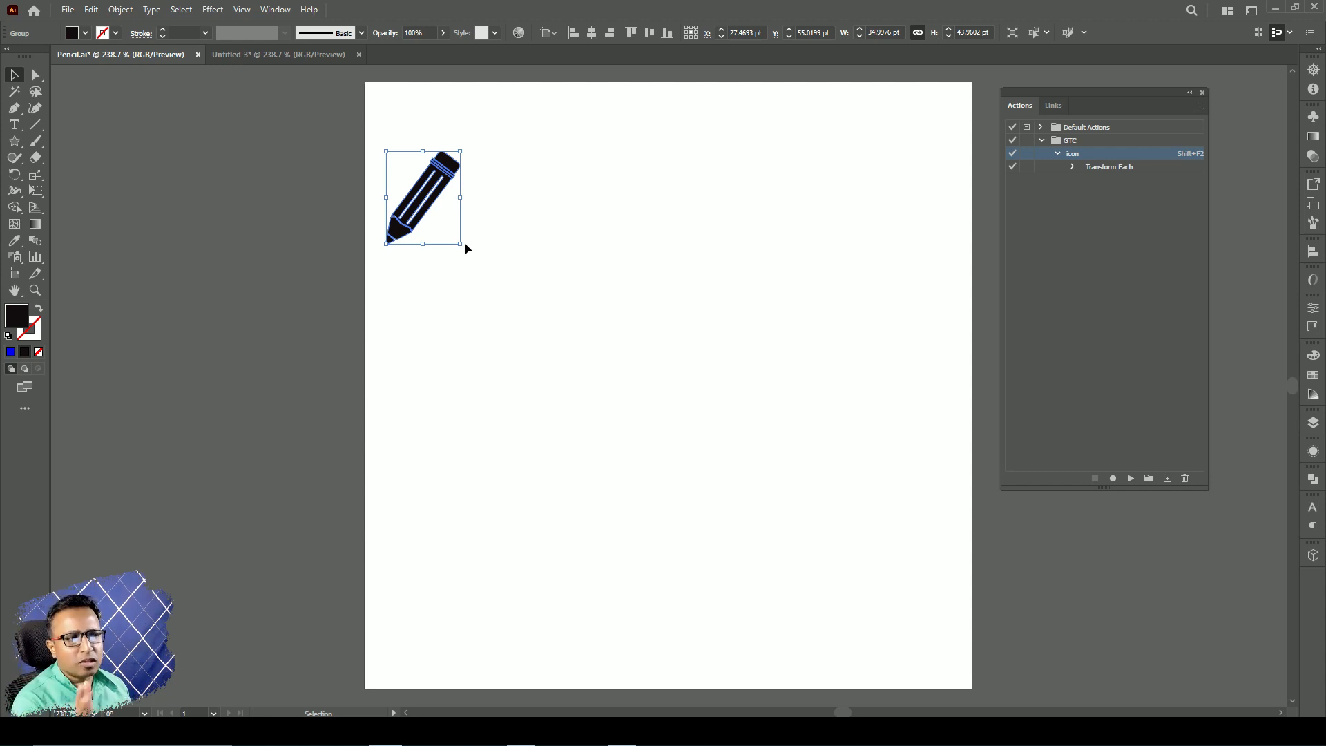
Step: Reselect the whole pencil group and play the icon action on it
click(581, 256)
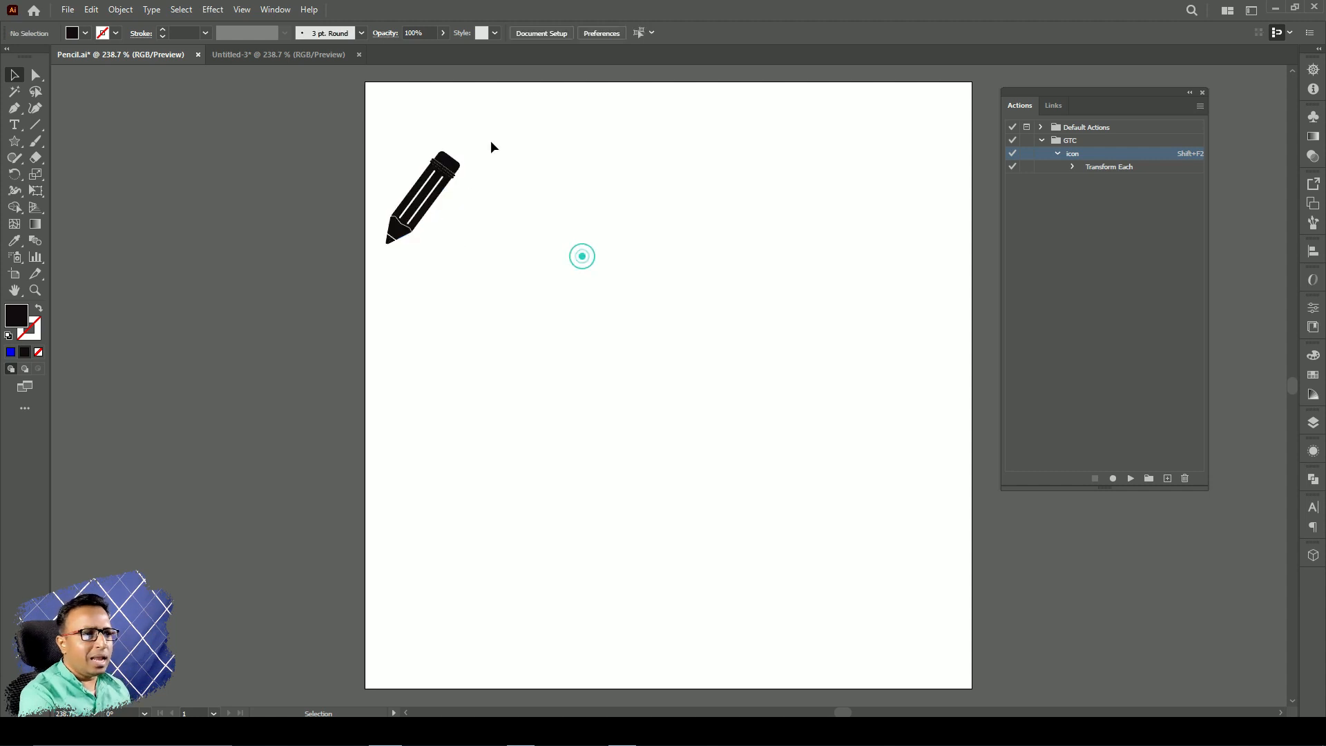
drag(491, 141, 347, 339)
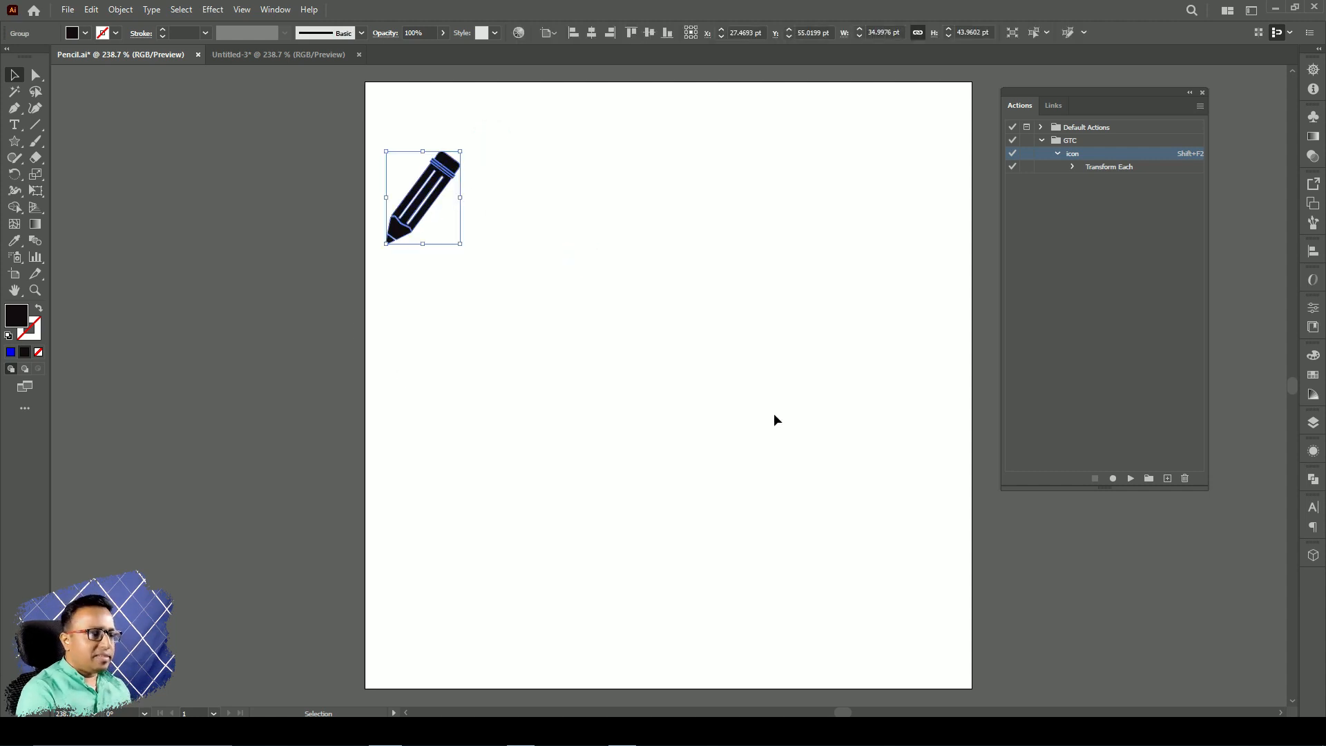
key(shift+F2)
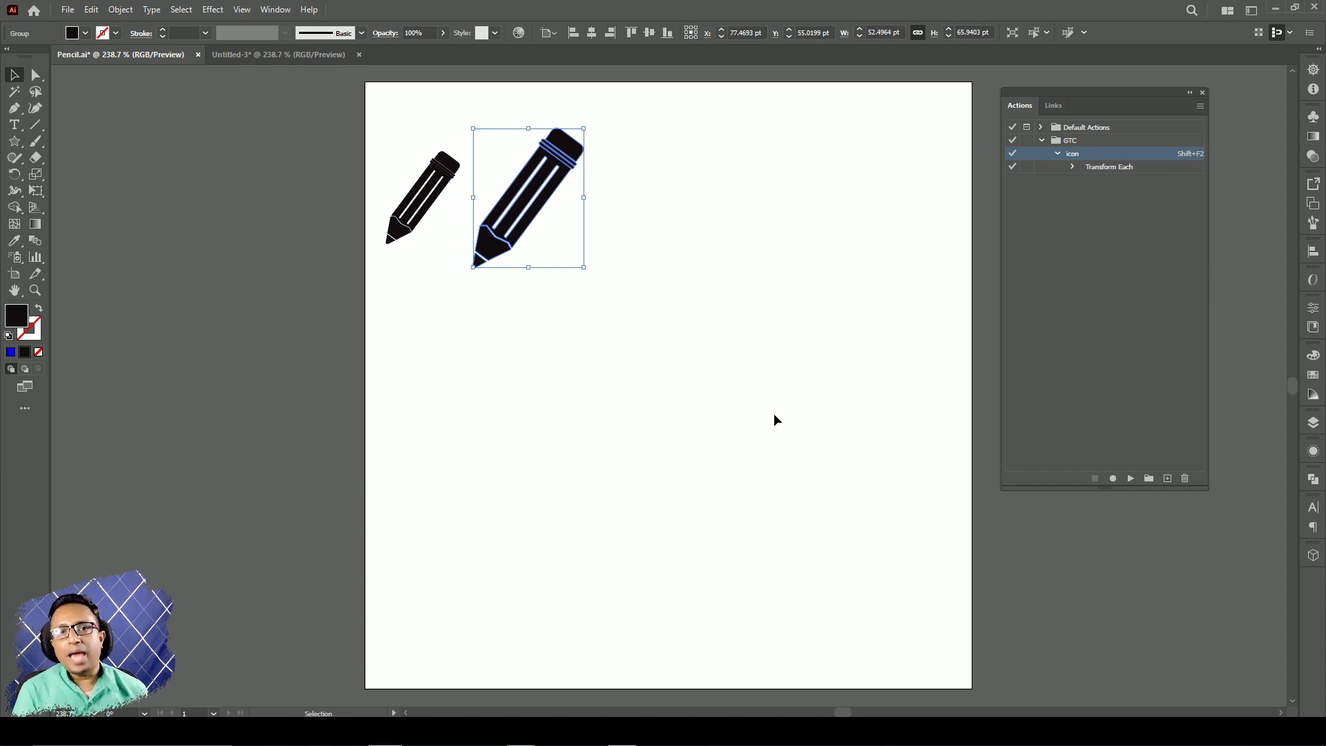
Step: Expand the Default Actions set and look through its list of actions
click(1040, 128)
scroll(1105, 409, down, 1)
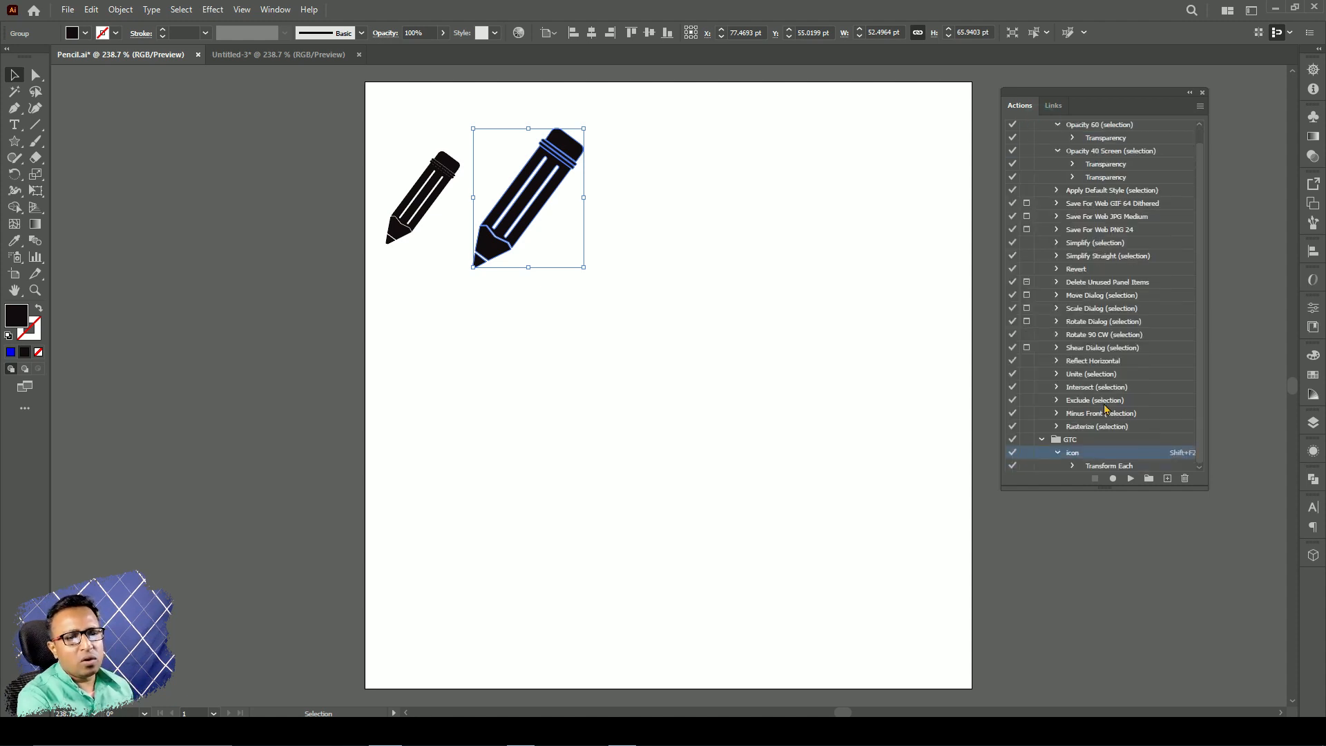